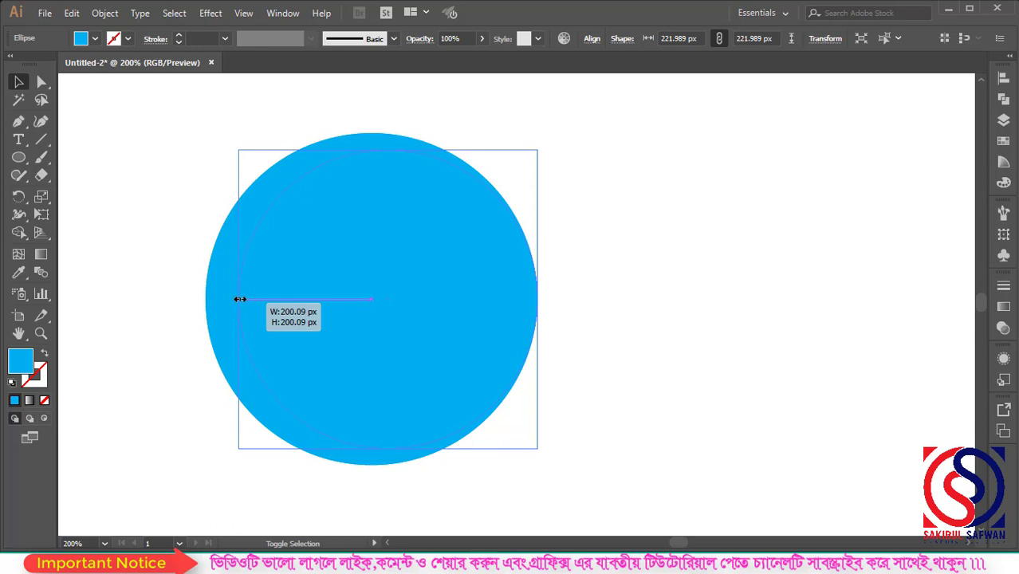
Step: Shrink the front circle to about 202 px toward the large circle's right edge and fill it dark blue
drag(240, 299, 236, 299)
click(95, 38)
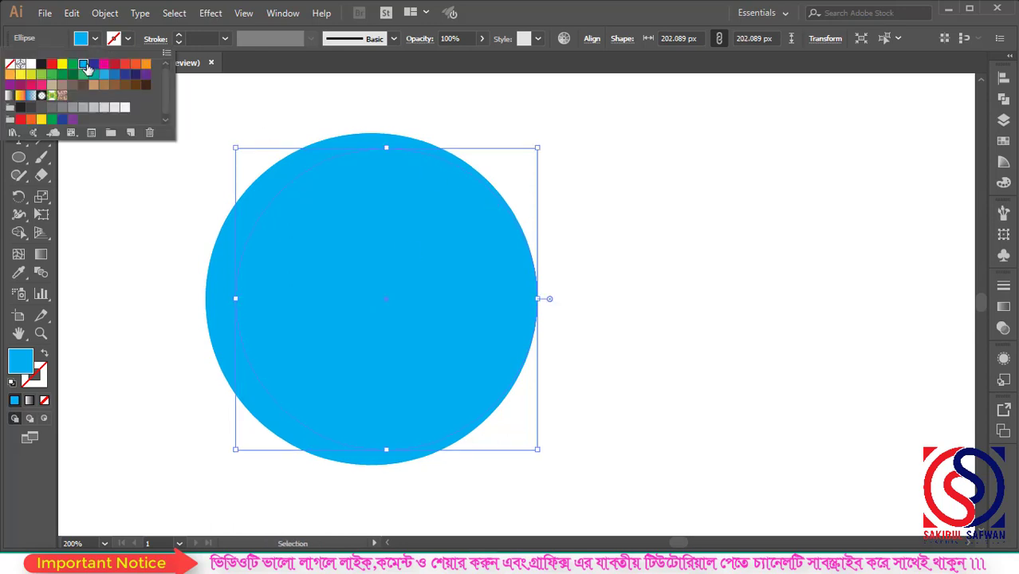
click(93, 64)
click(369, 290)
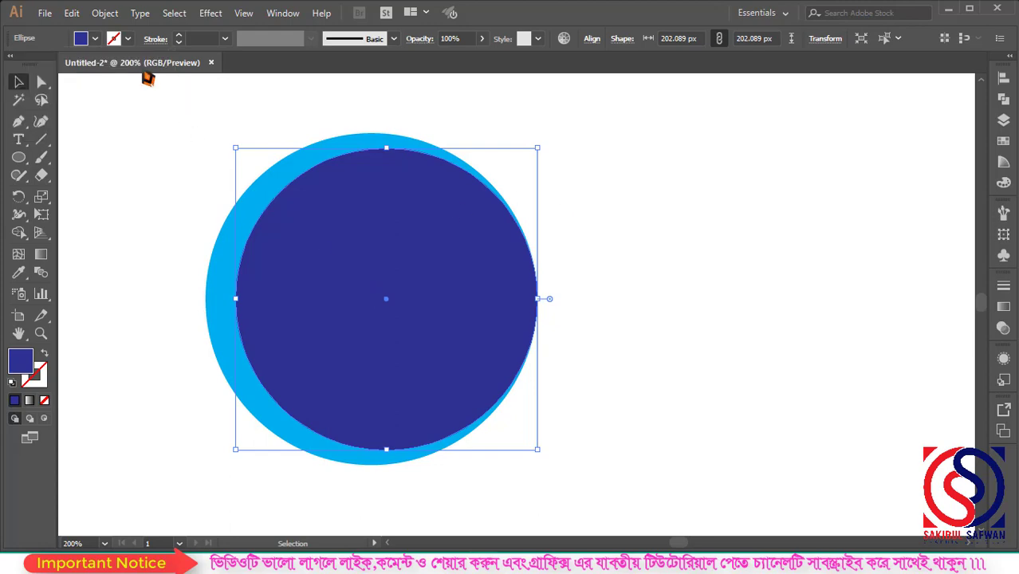
Step: Create a magenta copy of the dark blue circle in front of it, shrunk to about 182 px toward the right edge
click(70, 14)
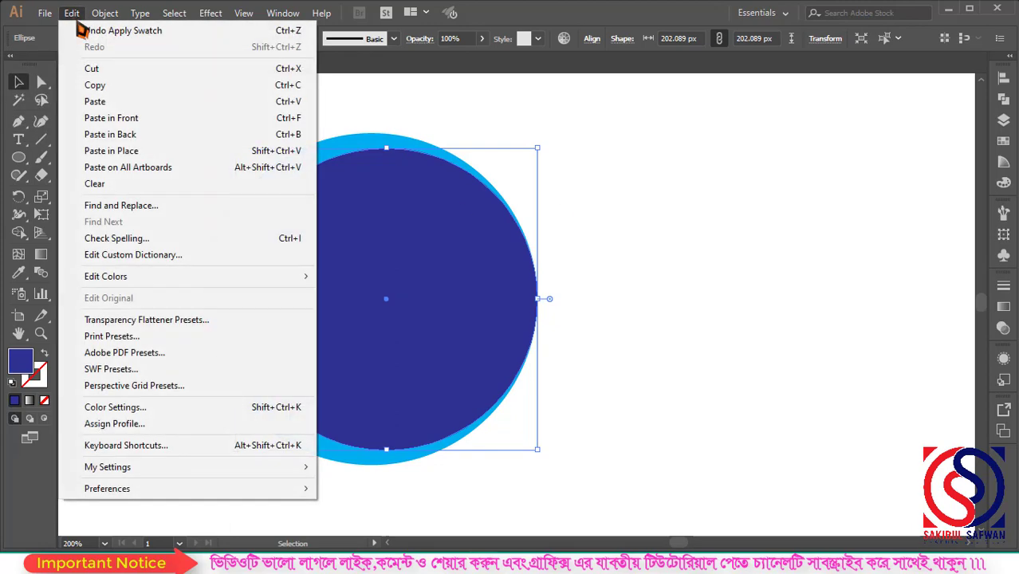
click(116, 86)
click(71, 14)
click(120, 118)
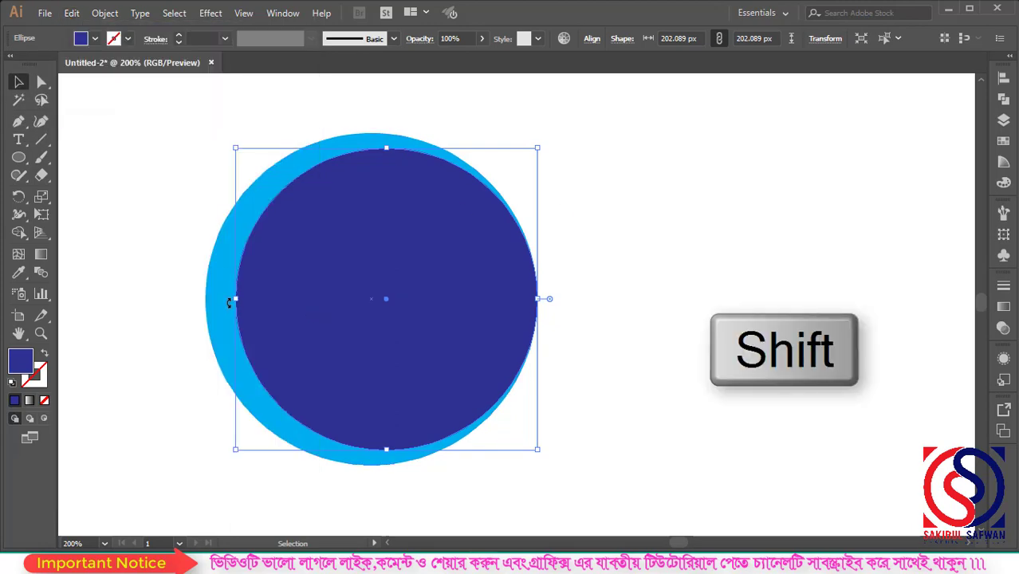
drag(236, 299, 266, 299)
click(95, 38)
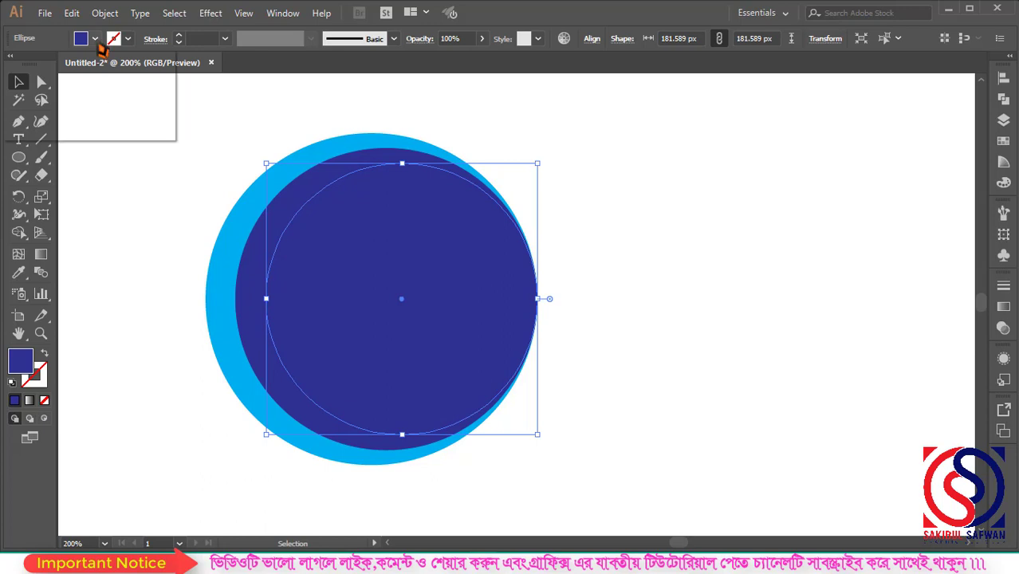
click(103, 63)
click(152, 245)
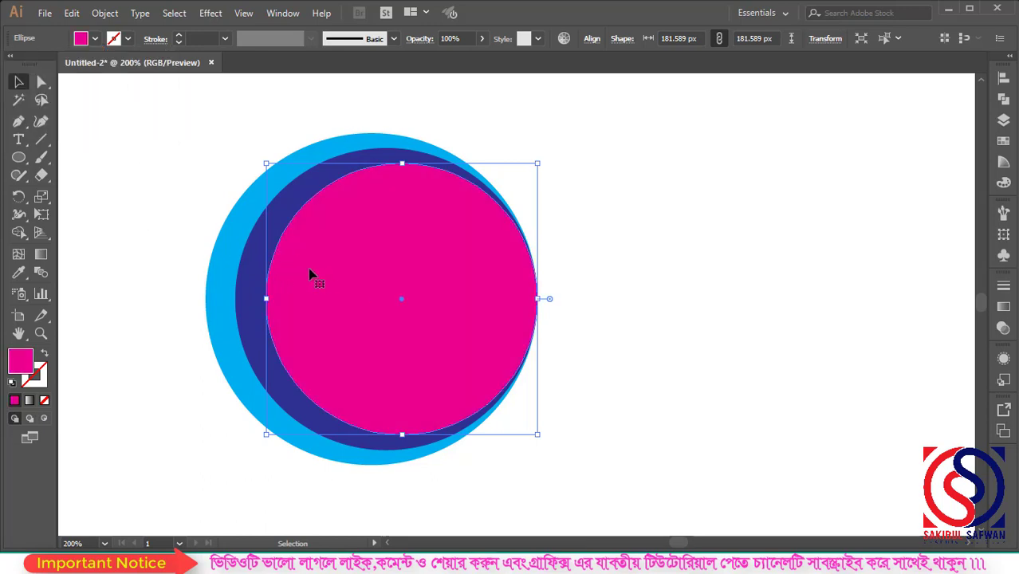
Step: Create a dark blue copy of the magenta circle in front of it, shrunk to about 162 px toward the right edge
click(71, 12)
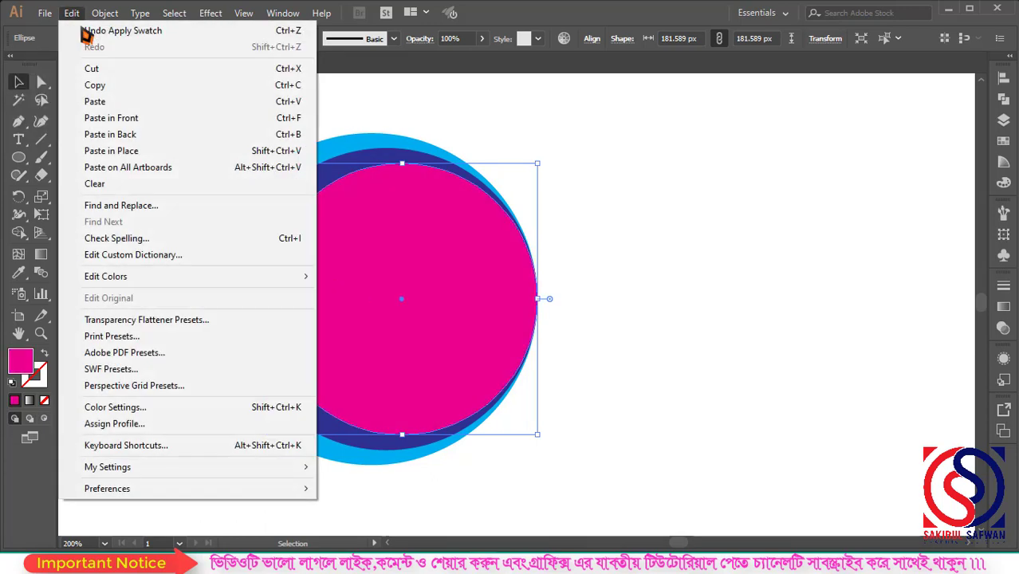
click(95, 84)
click(71, 13)
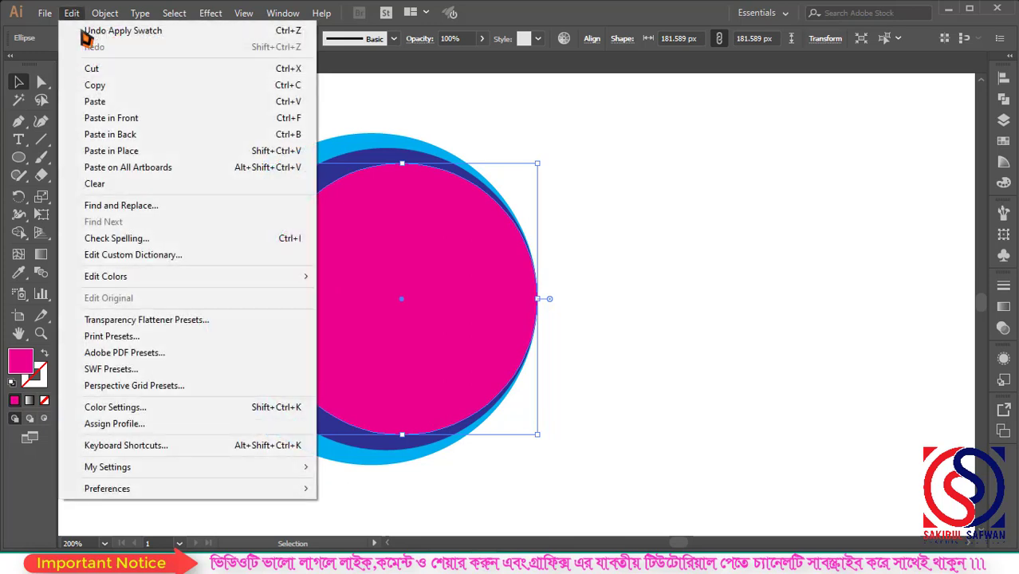
click(132, 130)
drag(271, 298, 296, 299)
click(95, 38)
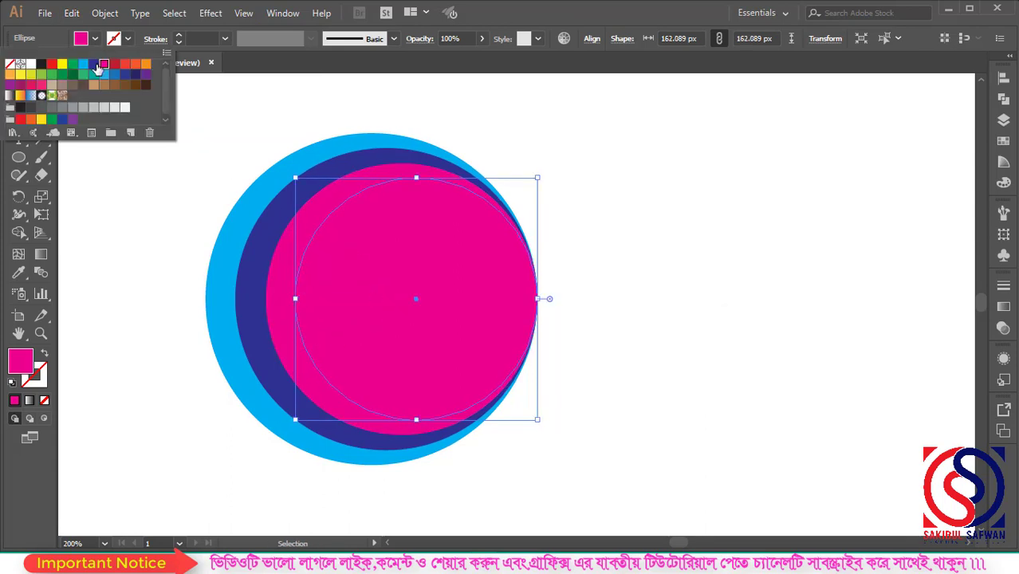
click(93, 64)
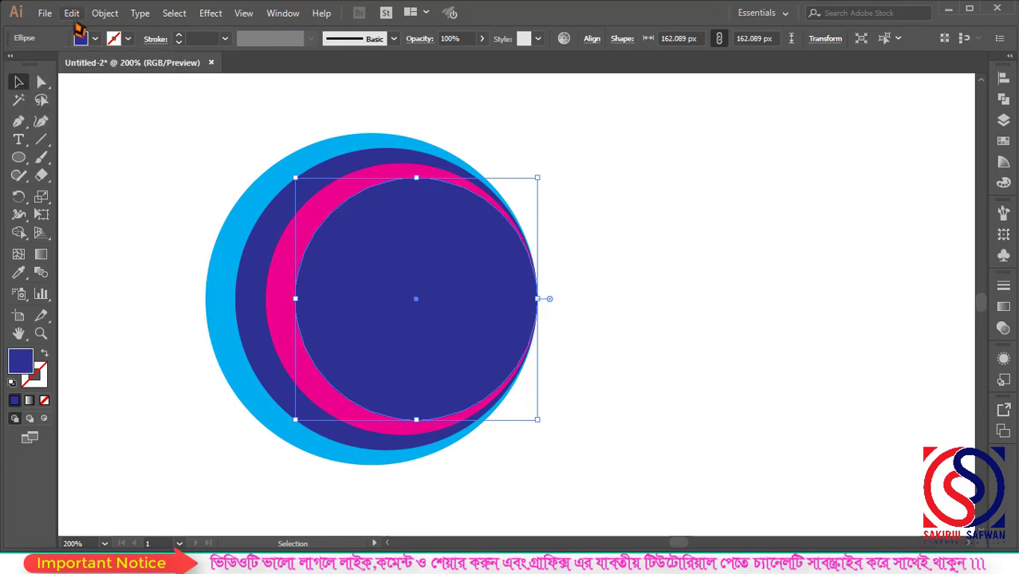
Step: Create an orange copy of the inner dark blue circle in front of it, shrunk to about 143 px toward the right edge
click(72, 12)
click(102, 88)
click(72, 13)
click(124, 119)
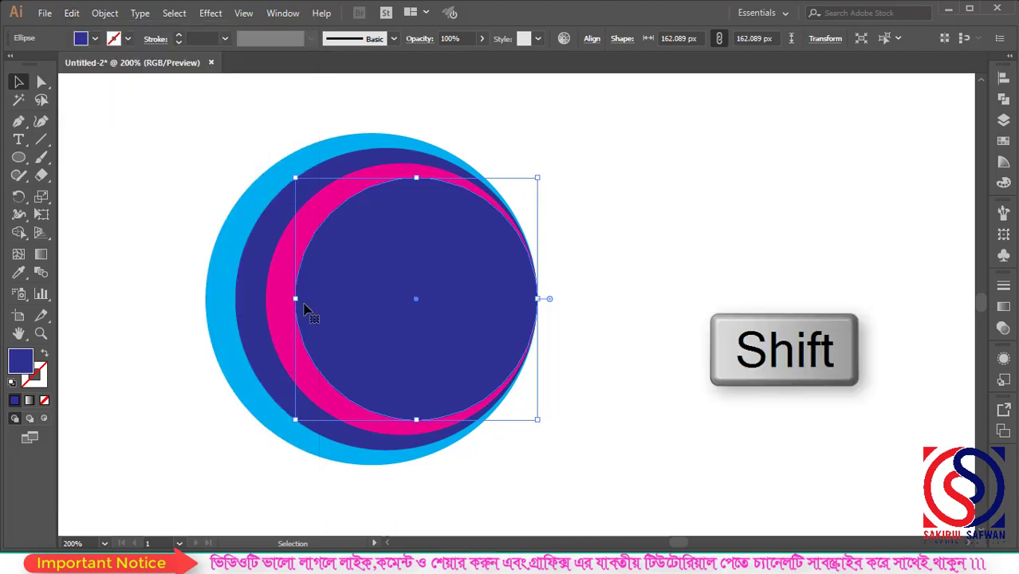
drag(295, 299, 324, 304)
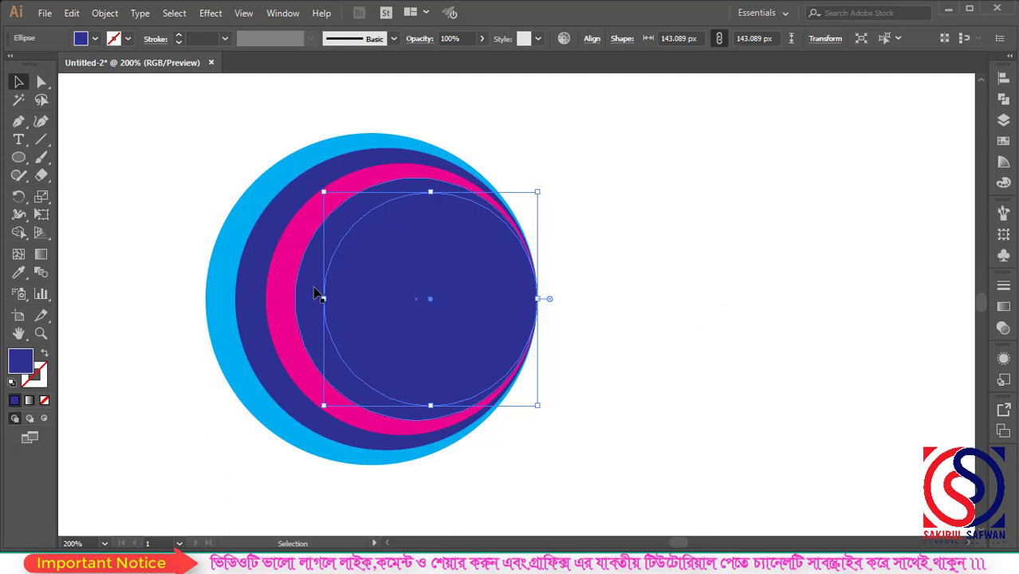
scroll(309, 316, up, 1)
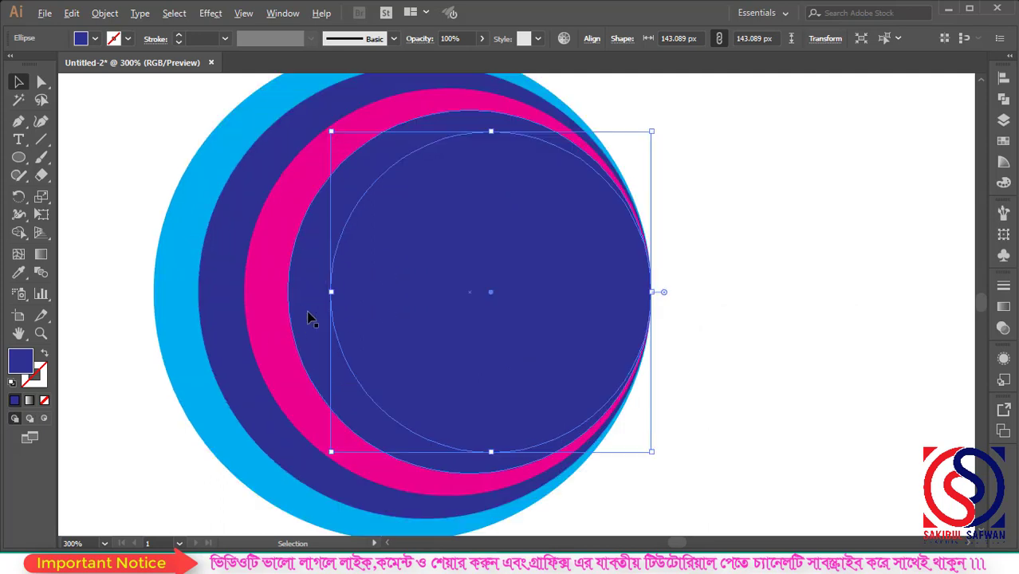
scroll(300, 311, down, 1)
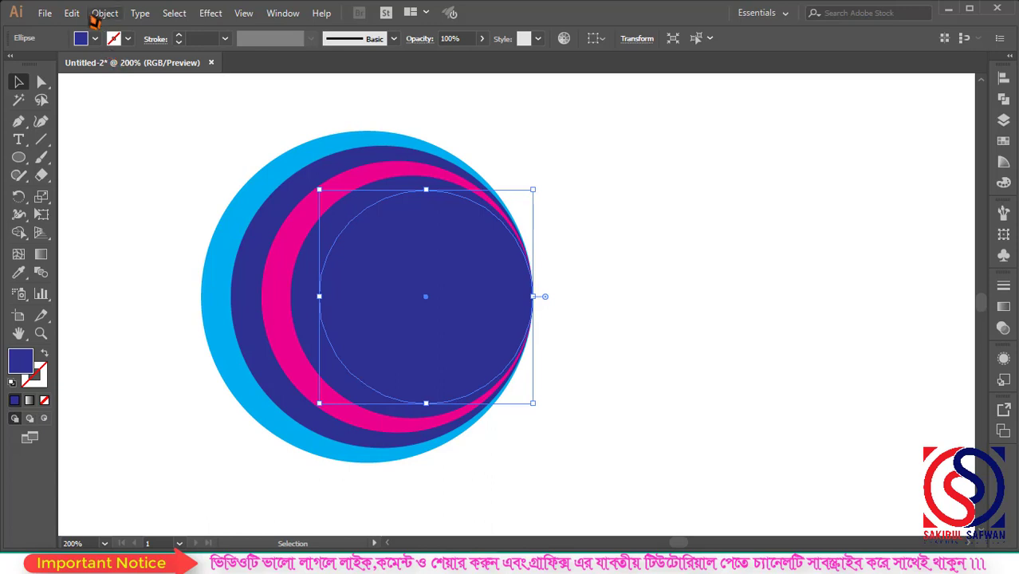
click(94, 38)
click(140, 64)
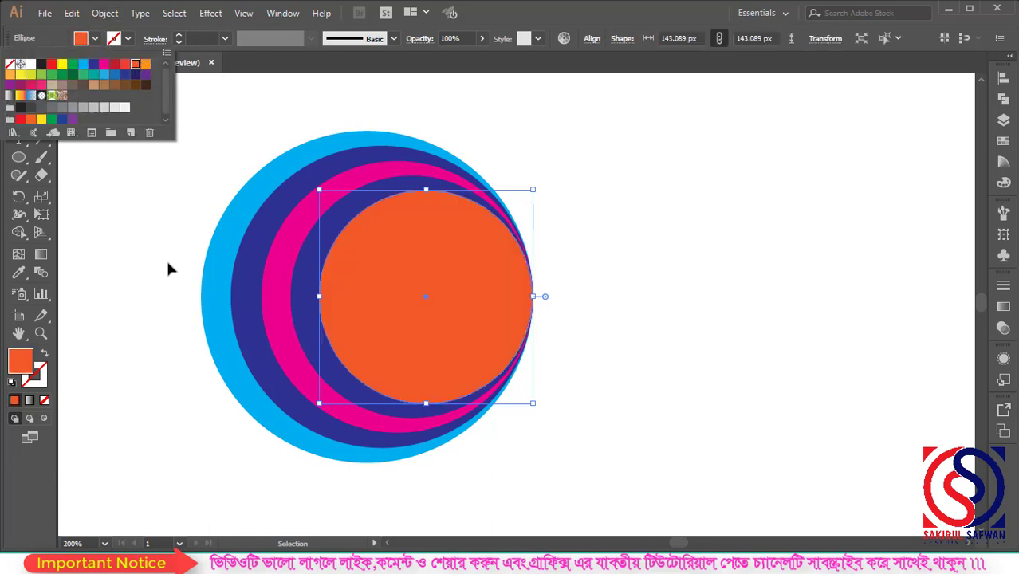
Step: Paste a copy of the orange circle in front and shrink it to about 122 px toward the right edge
click(72, 14)
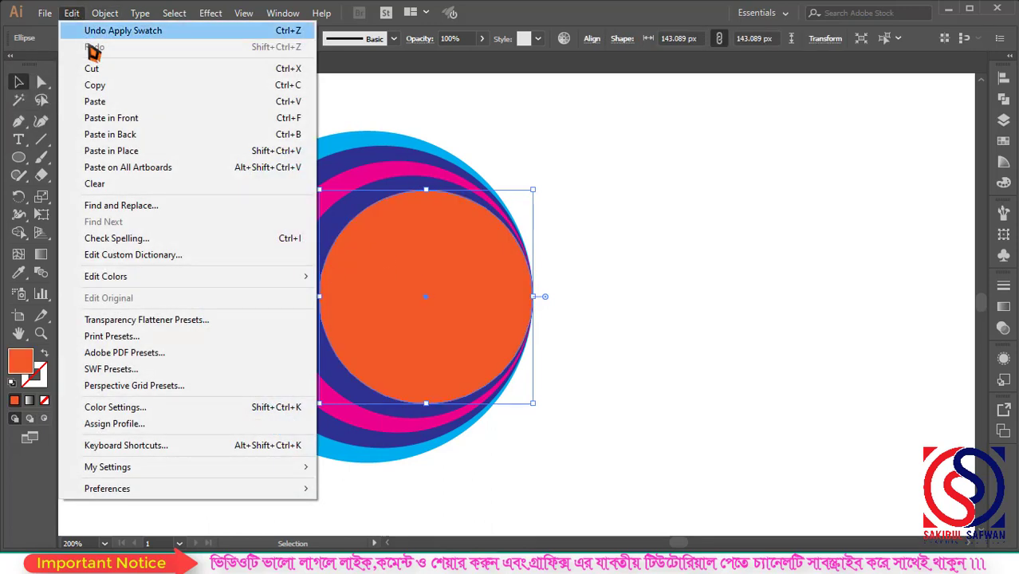
click(107, 85)
click(71, 14)
click(111, 118)
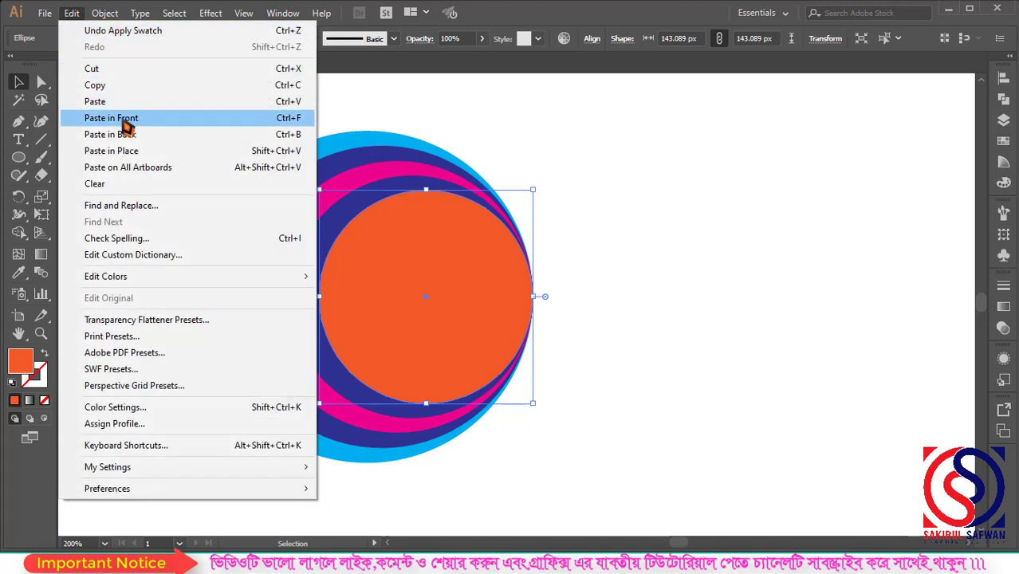
drag(319, 296, 350, 298)
scroll(337, 150, down, 1)
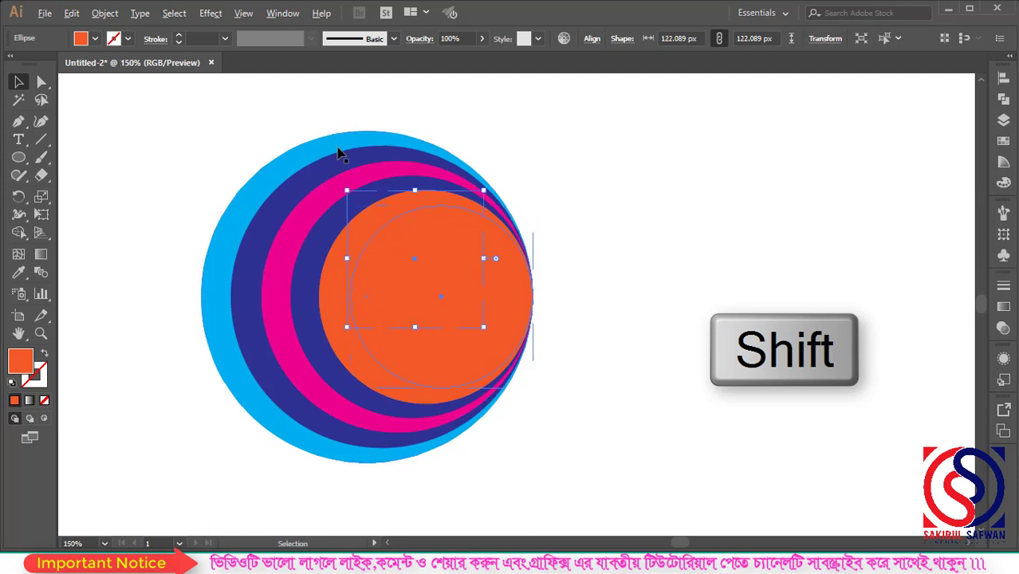
Step: Select all the circles and remove the two dark blue crescents with the Shape Builder tool
click(166, 95)
drag(167, 102, 597, 449)
click(36, 236)
click(100, 228)
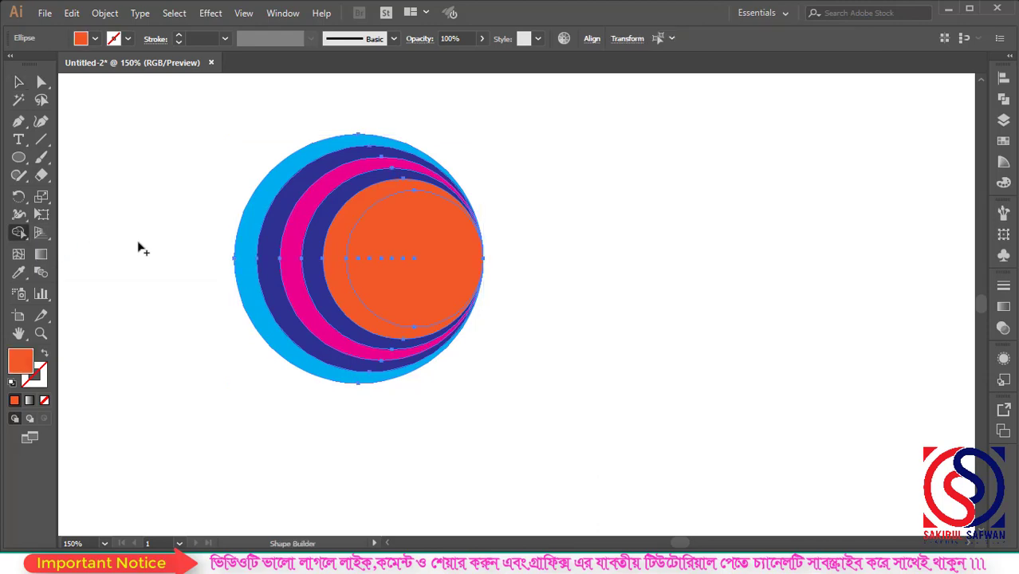
scroll(358, 228, up, 2)
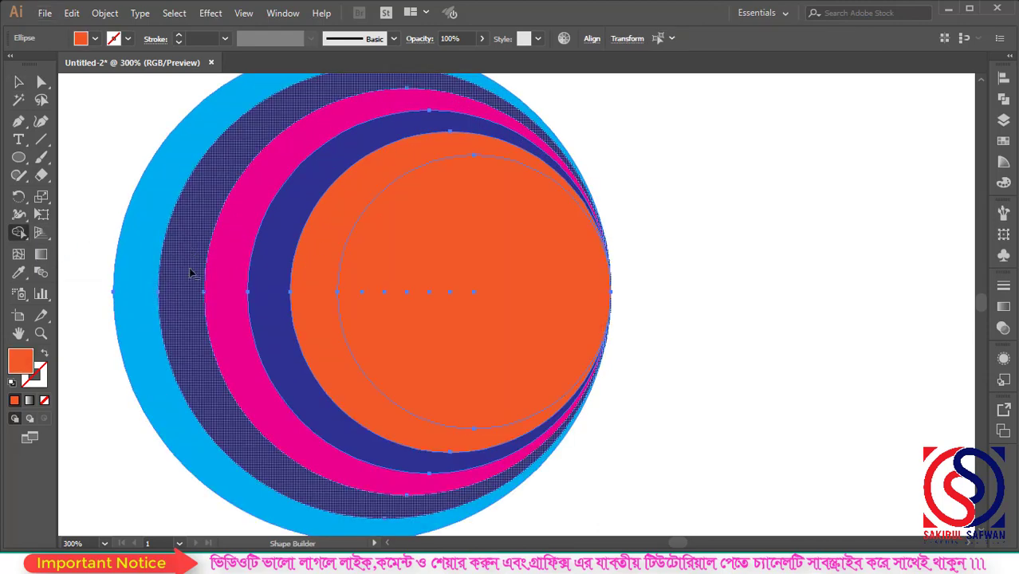
scroll(190, 273, down, 1)
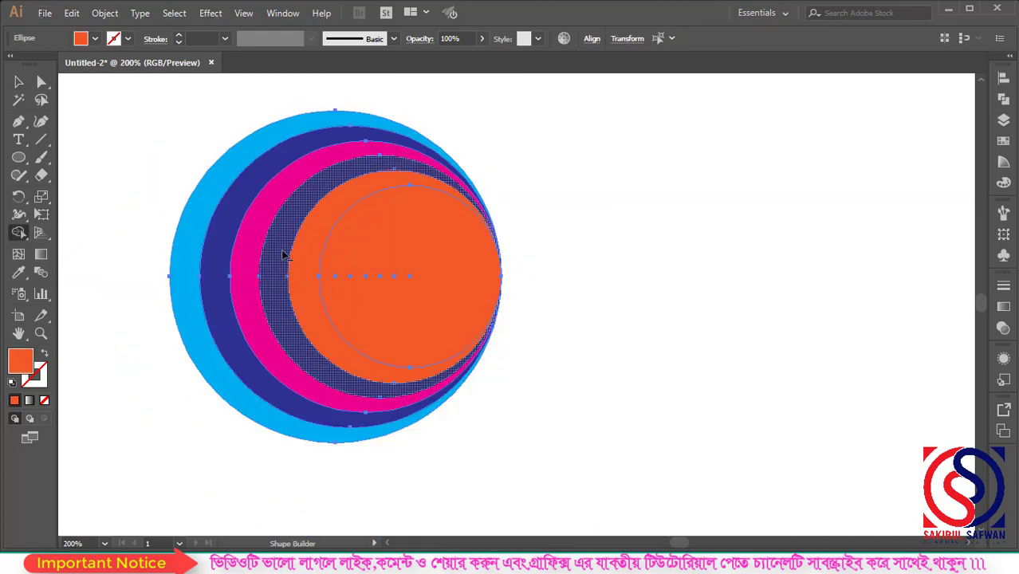
alt+click(227, 229)
alt+click(279, 279)
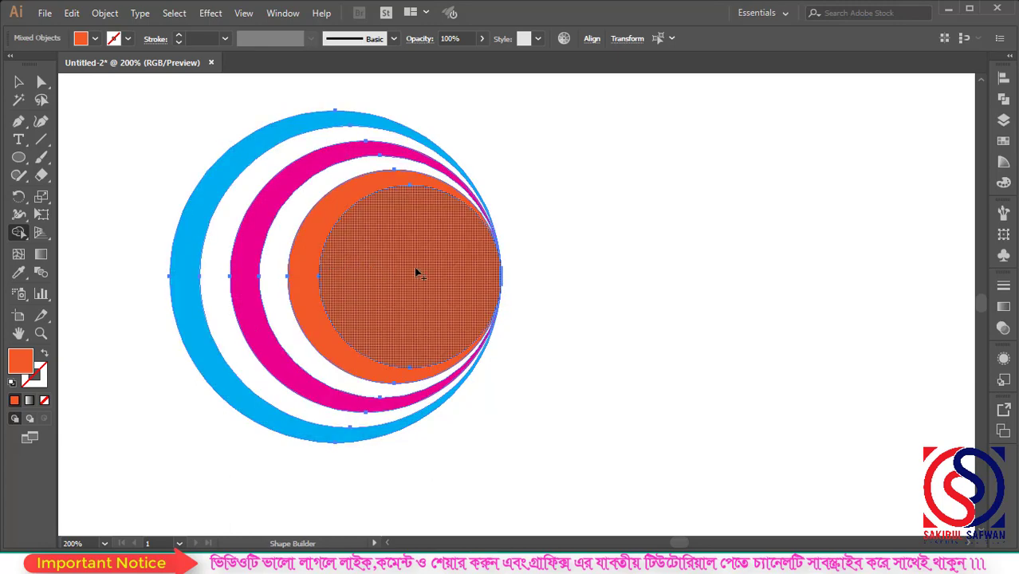
Step: Shrink the innermost orange circle toward its right edge to separate it from the orange crescent
click(19, 85)
click(115, 177)
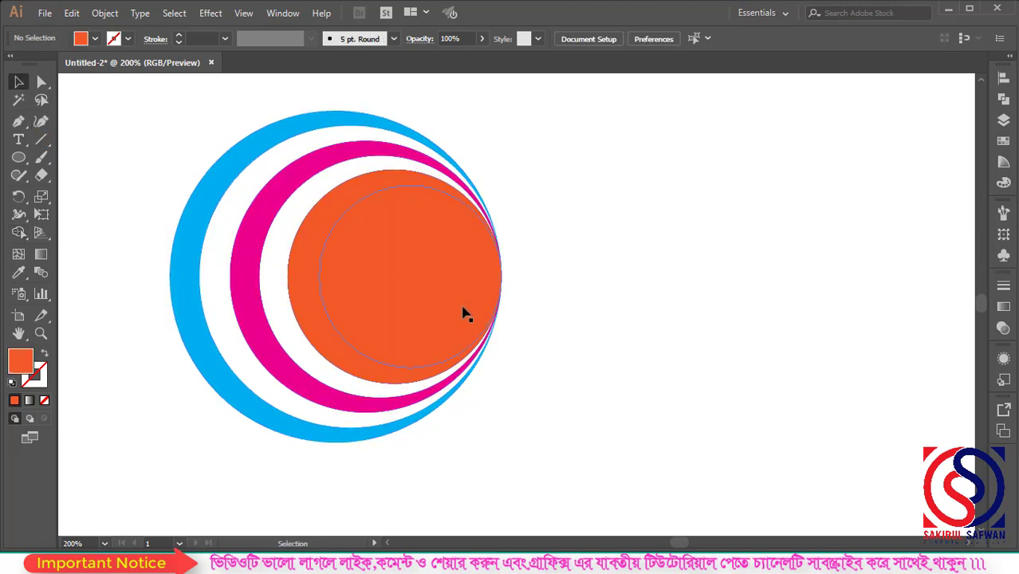
click(403, 304)
drag(320, 280, 351, 278)
click(563, 253)
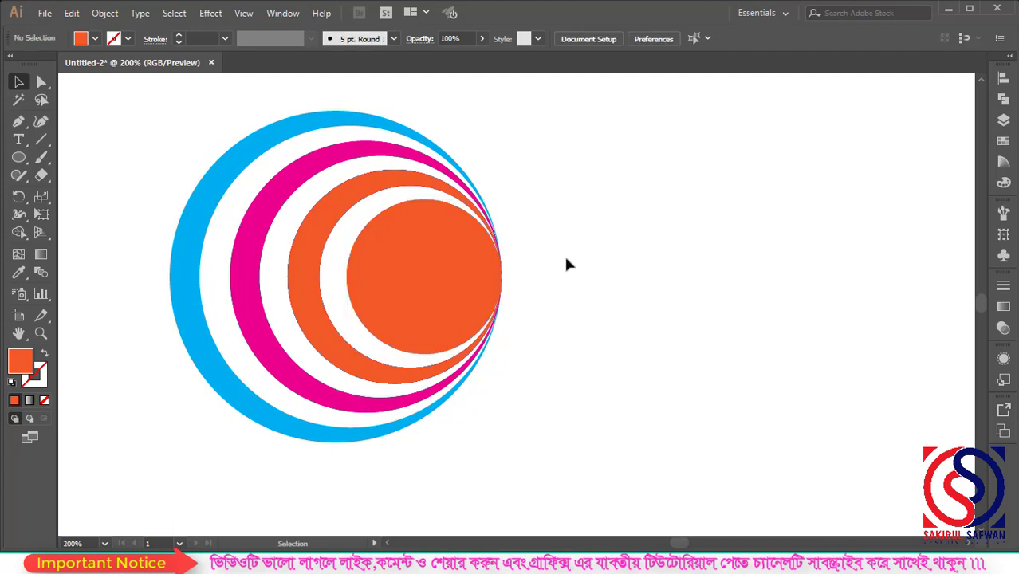
Step: Shrink the innermost orange circle slightly further to widen the gap to the orange crescent
key(ctrl+minus)
key(ctrl+plus)
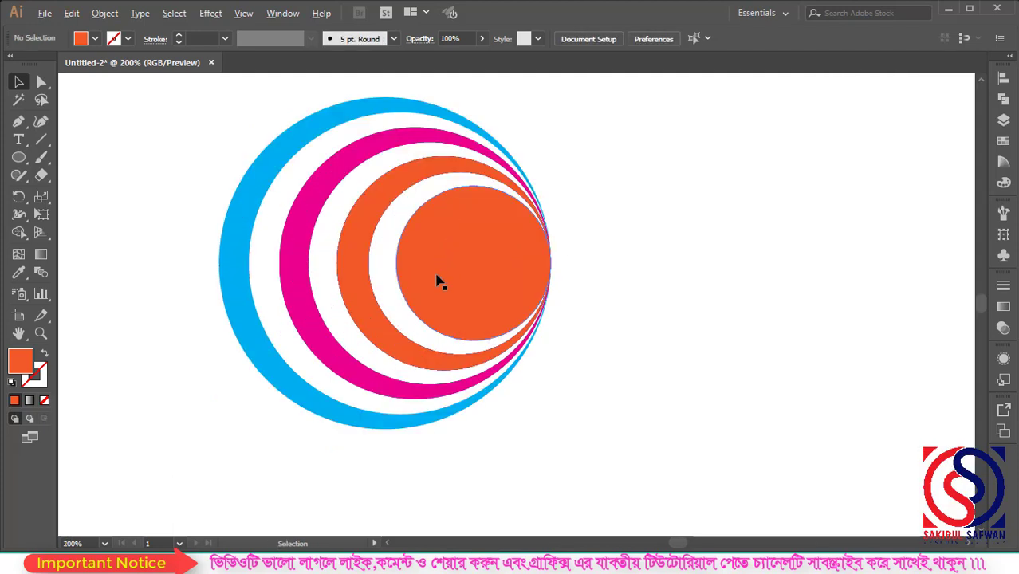
key(ctrl+plus)
click(406, 275)
drag(382, 273, 366, 276)
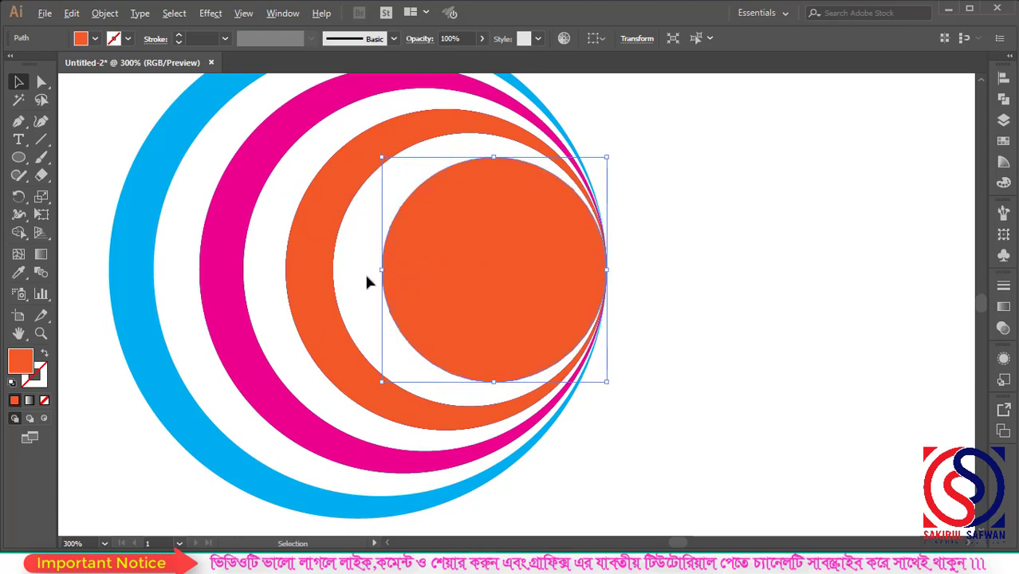
Step: Select the three crescents and fill them all with light blue, leaving the orange circle out
key(ctrl+minus)
scroll(537, 240, up, 1)
drag(227, 118, 325, 231)
click(95, 38)
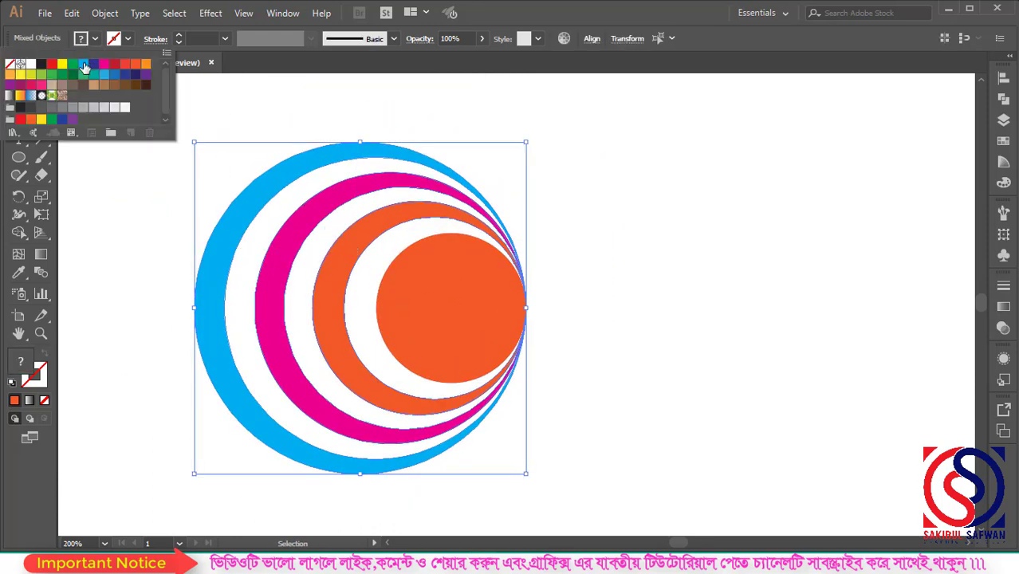
click(84, 67)
click(139, 246)
click(139, 246)
Step: Draw a small circle about 18.7 px wide over the upper edge of the orange circle
scroll(425, 309, up, 1)
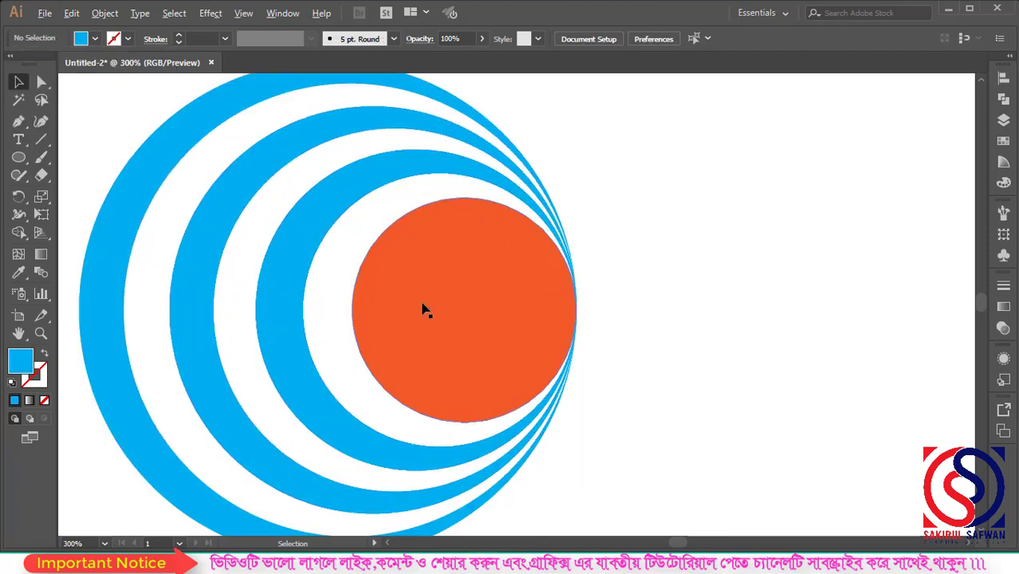
scroll(444, 286, down, 1)
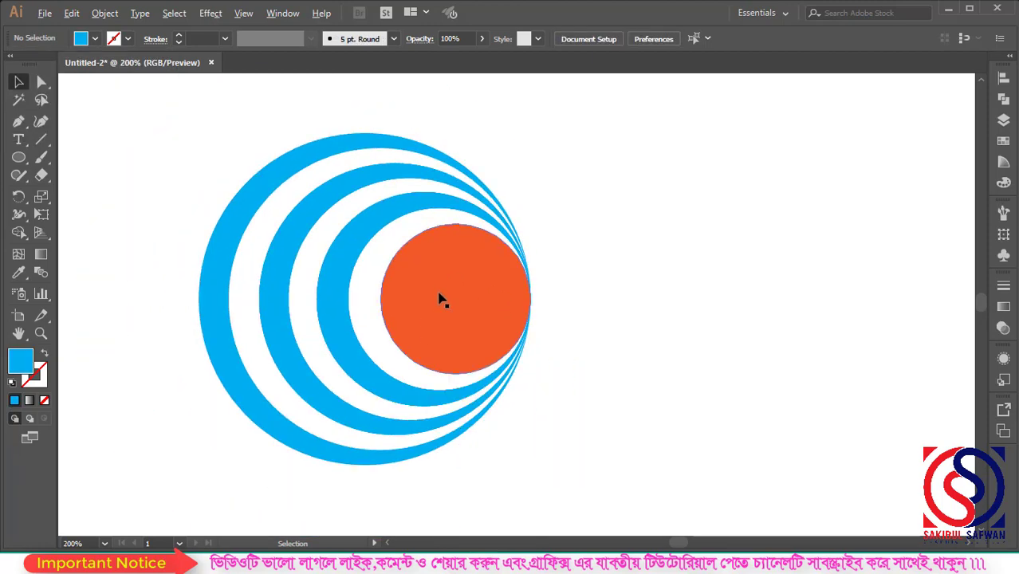
scroll(441, 300, up, 1)
drag(18, 157, 89, 190)
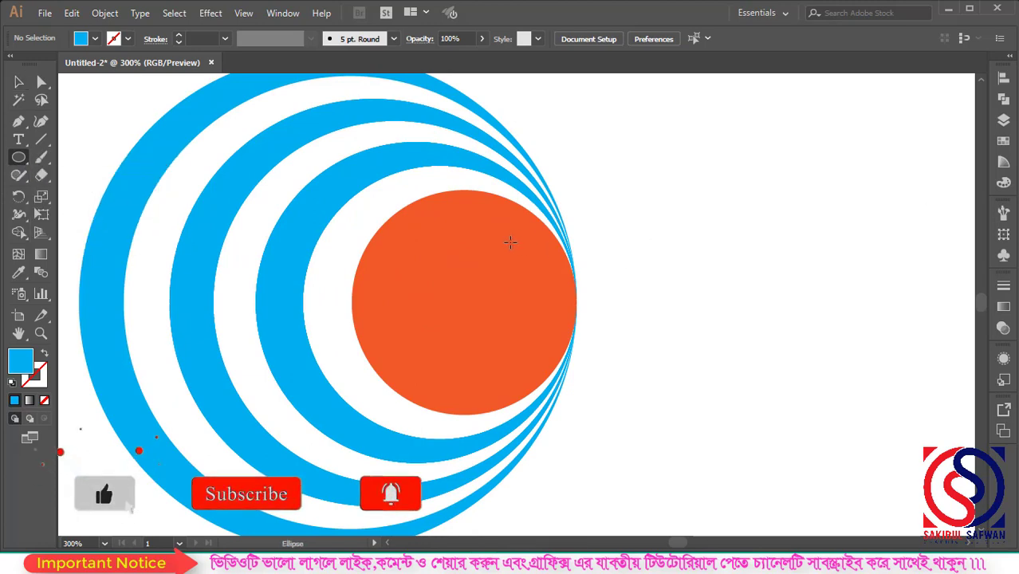
mouse_move(643, 221)
mouse_down()
mouse_move(663, 242)
mouse_move(586, 248)
mouse_move(484, 223)
mouse_move(511, 224)
mouse_move(501, 221)
mouse_up()
click(19, 82)
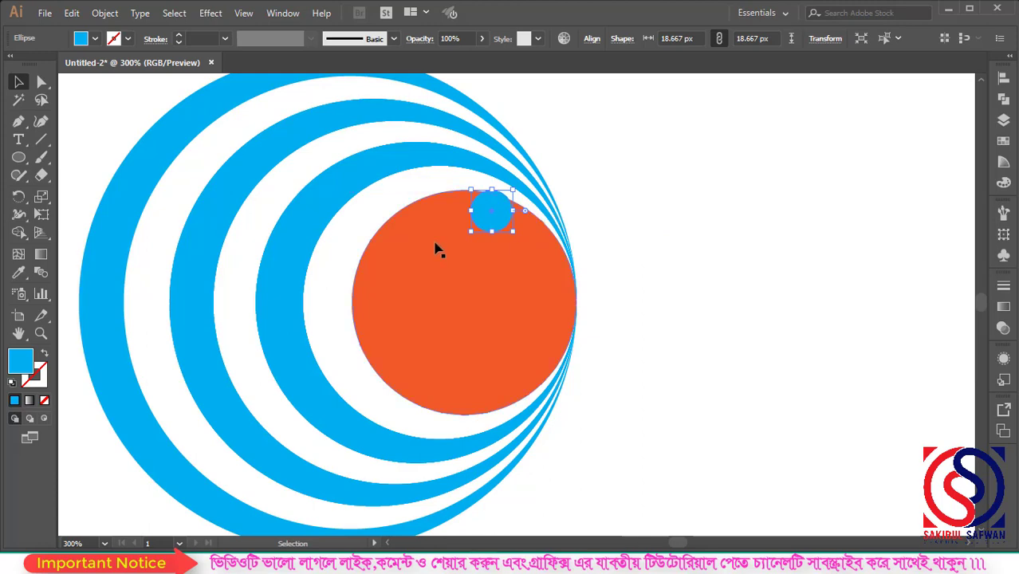
Step: Fill the small circle with white sampled from the artboard using the Eyedropper tool
click(24, 273)
click(630, 237)
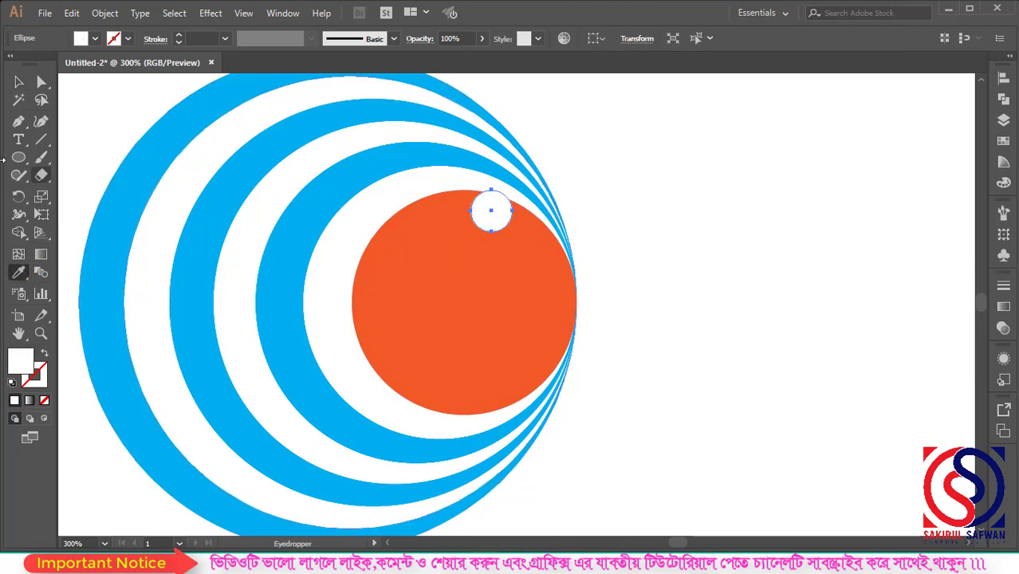
click(18, 82)
click(670, 233)
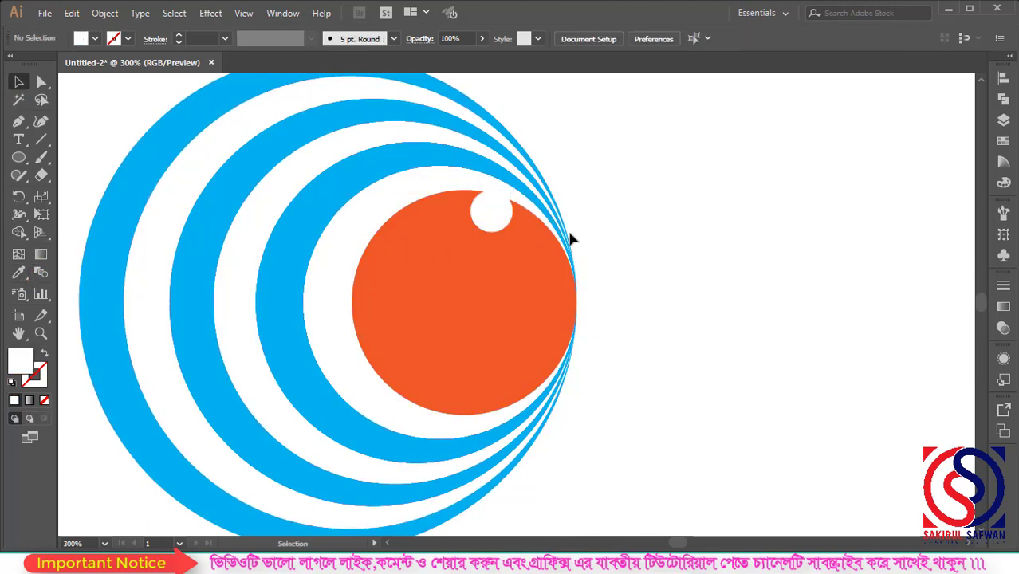
Step: Move the white circle to the orange circle's lower-left edge and shrink it to about 17 px
drag(494, 216, 393, 388)
scroll(428, 394, up, 4)
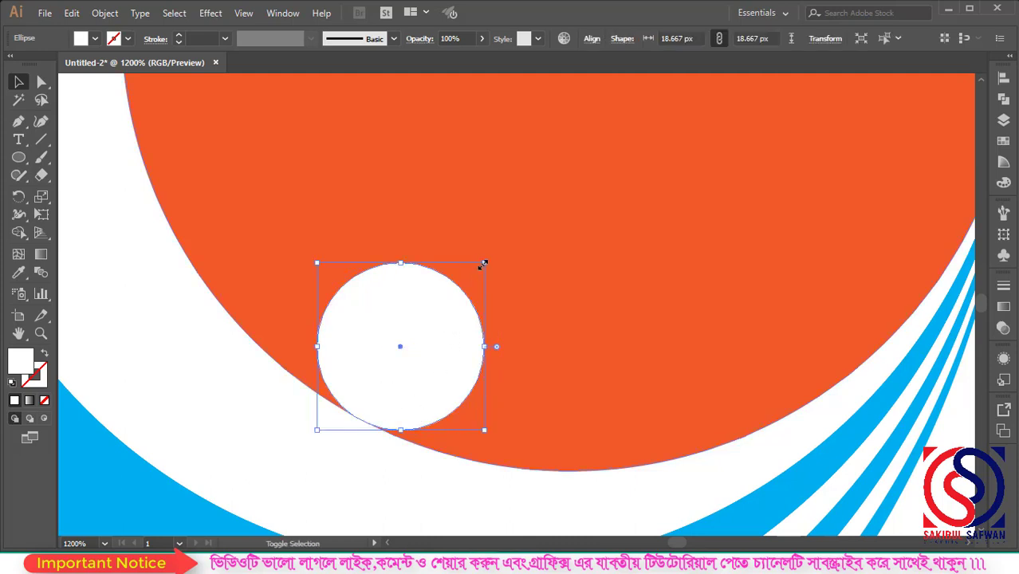
drag(483, 264, 468, 277)
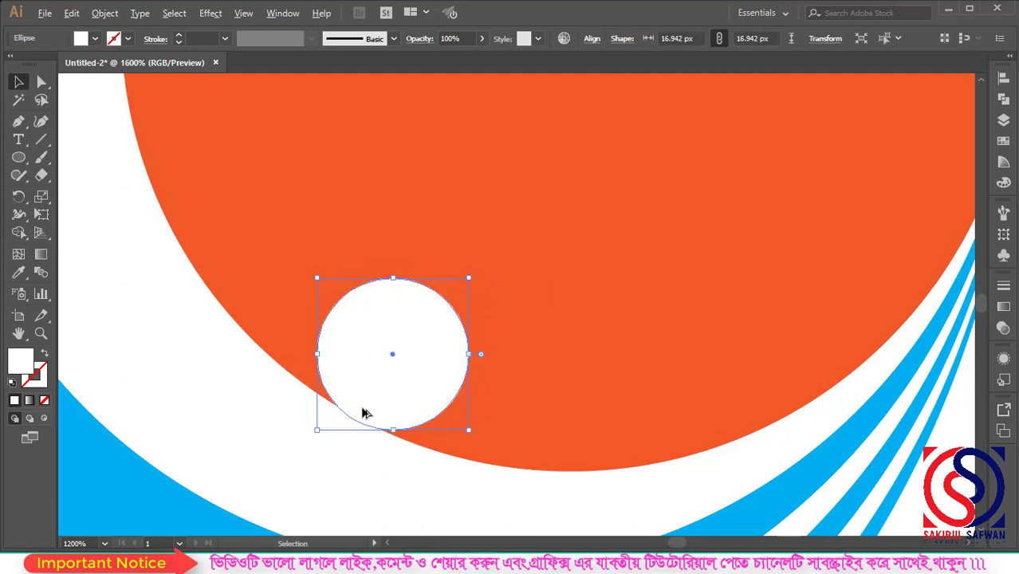
Step: Reposition the small white circle so that it just touches the lower-left edge of the orange circle
scroll(363, 409, up, 3)
drag(369, 413, 409, 348)
scroll(414, 353, up, 2)
scroll(409, 347, down, 10)
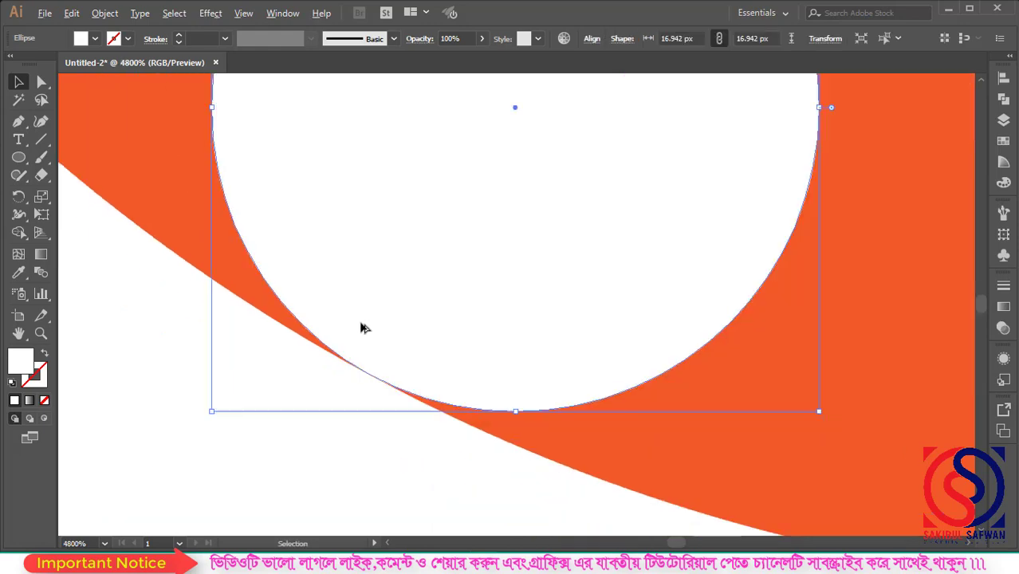
scroll(406, 369, down, 1)
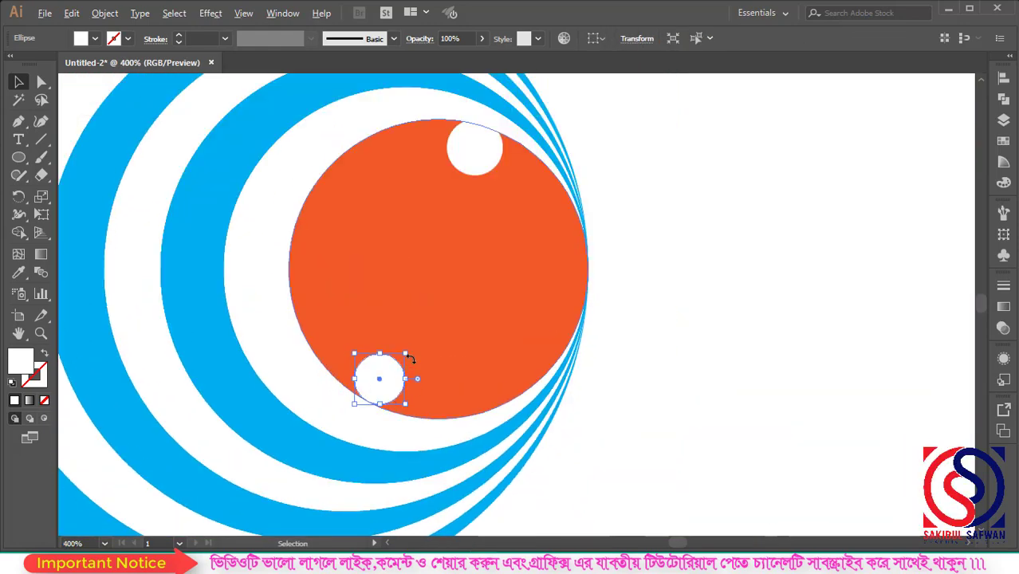
Step: Enlarge the upper white circle on the orange circle to about 22.5 px
click(479, 152)
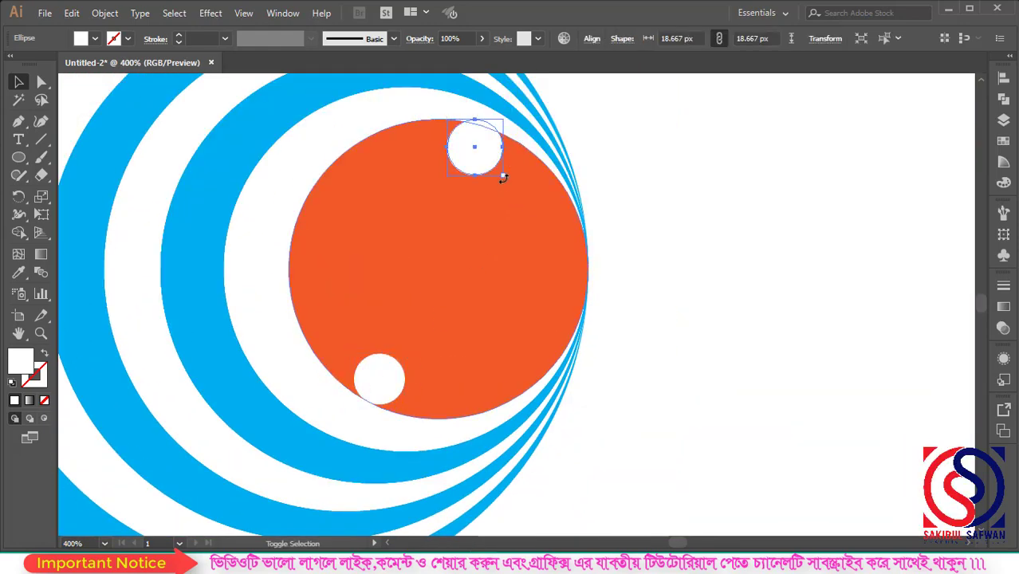
drag(504, 179, 510, 189)
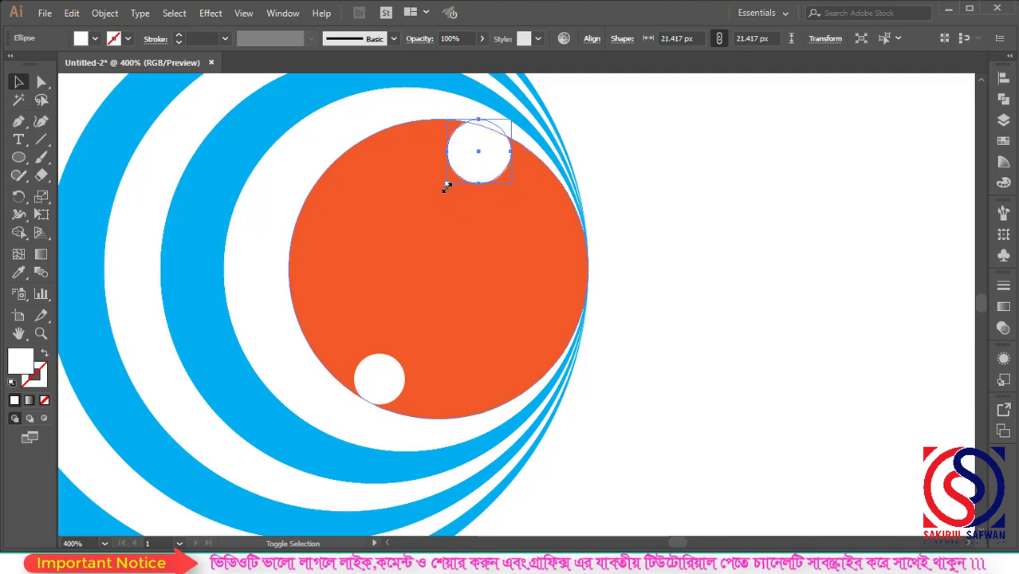
drag(446, 187, 443, 188)
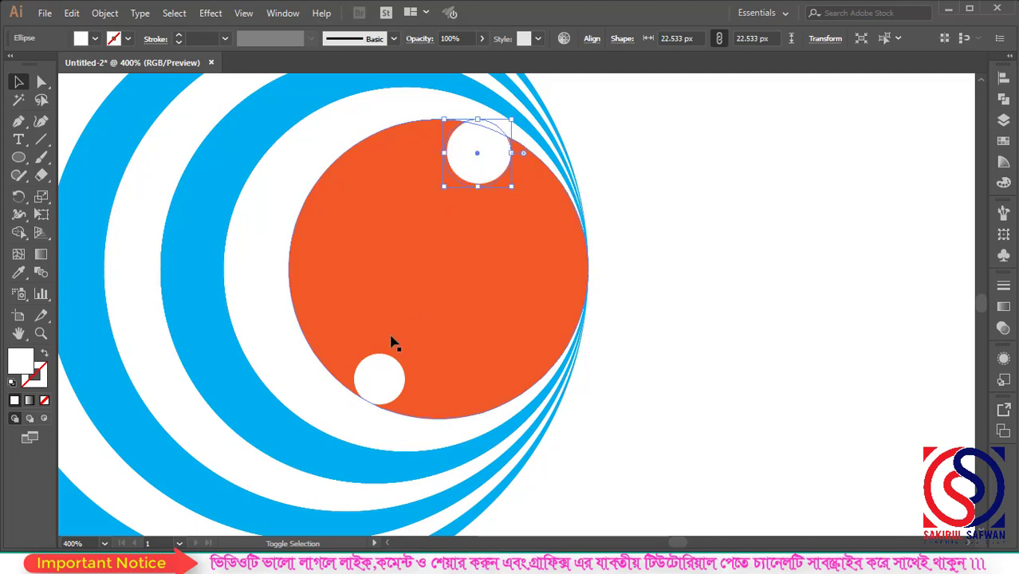
click(636, 356)
scroll(434, 263, down, 2)
scroll(431, 261, down, 1)
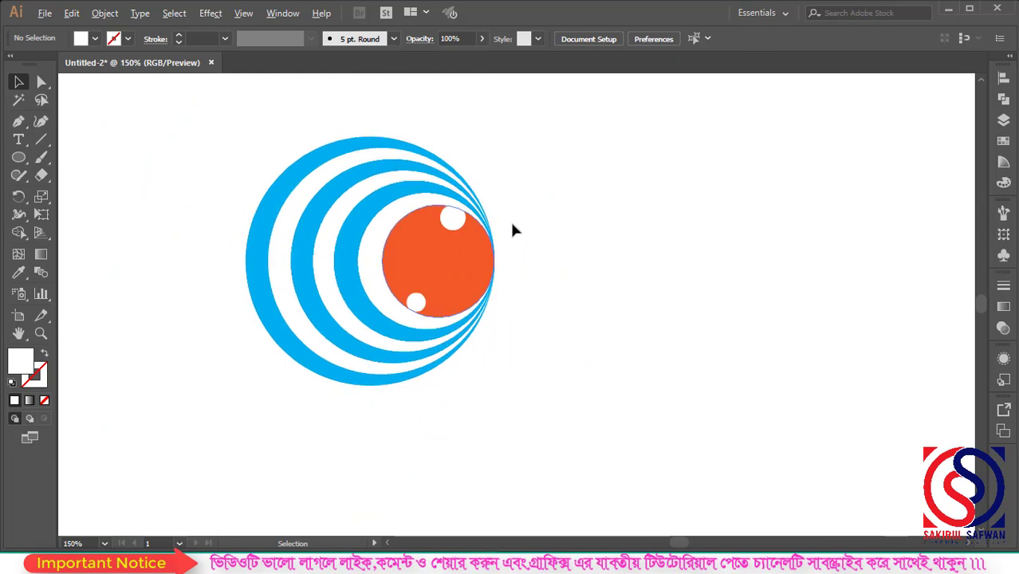
drag(527, 144, 549, 240)
scroll(289, 283, down, 1)
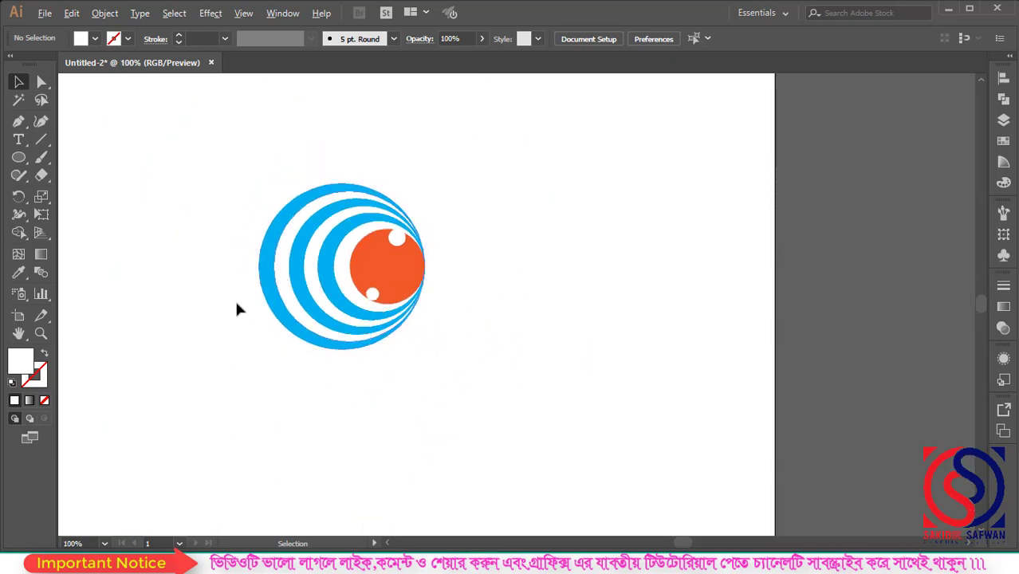
Step: Draw a small rectangle beside the logo and give it a linear gradient fill
drag(18, 157, 89, 157)
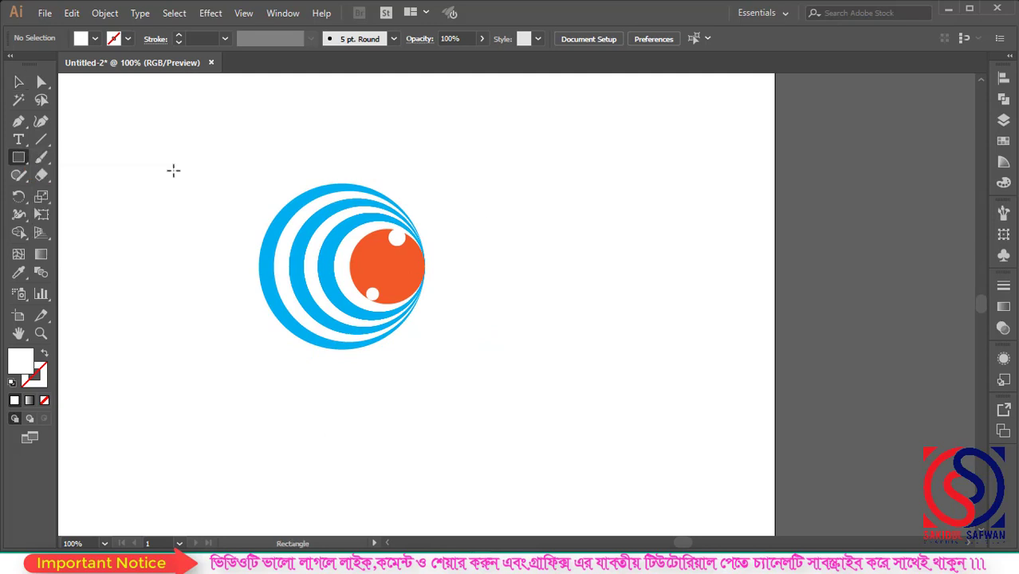
mouse_move(487, 201)
mouse_down()
mouse_move(609, 251)
mouse_move(600, 245)
mouse_up()
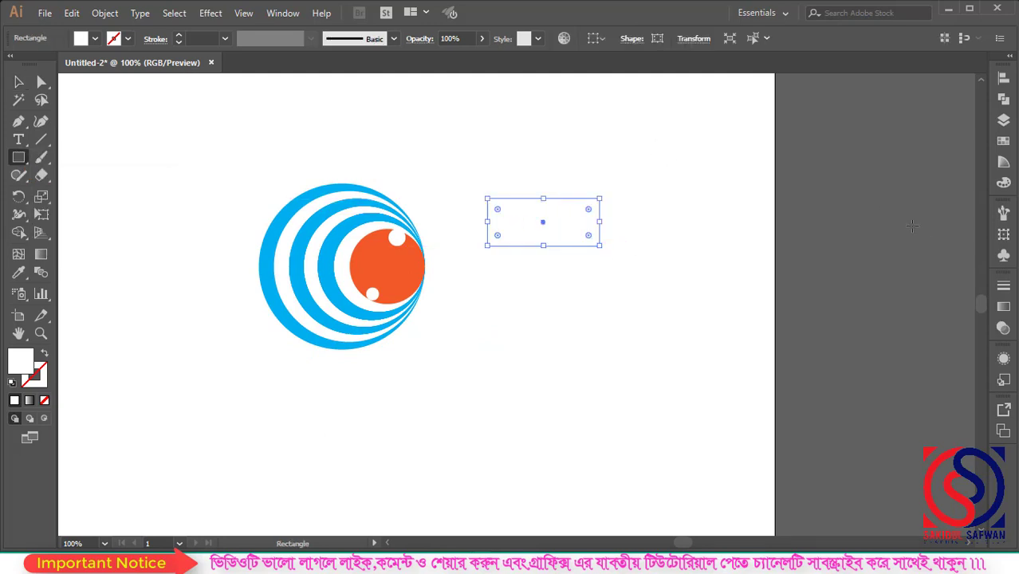
click(283, 13)
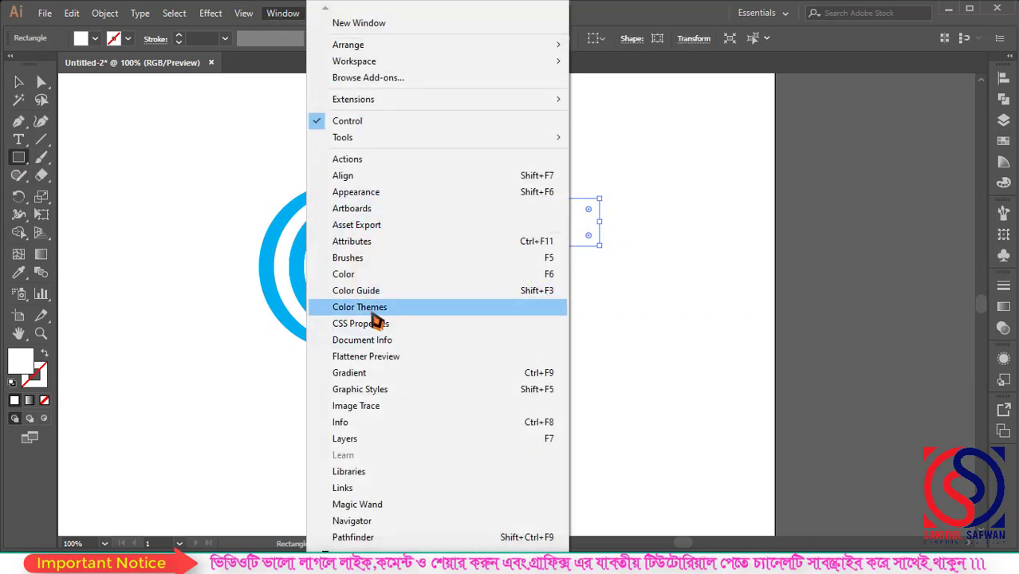
click(361, 373)
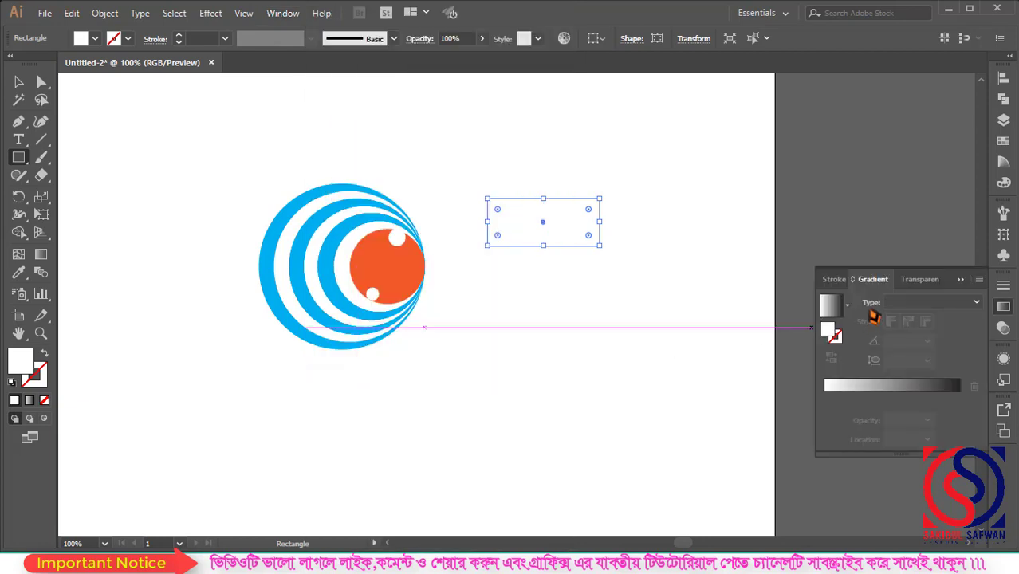
click(831, 306)
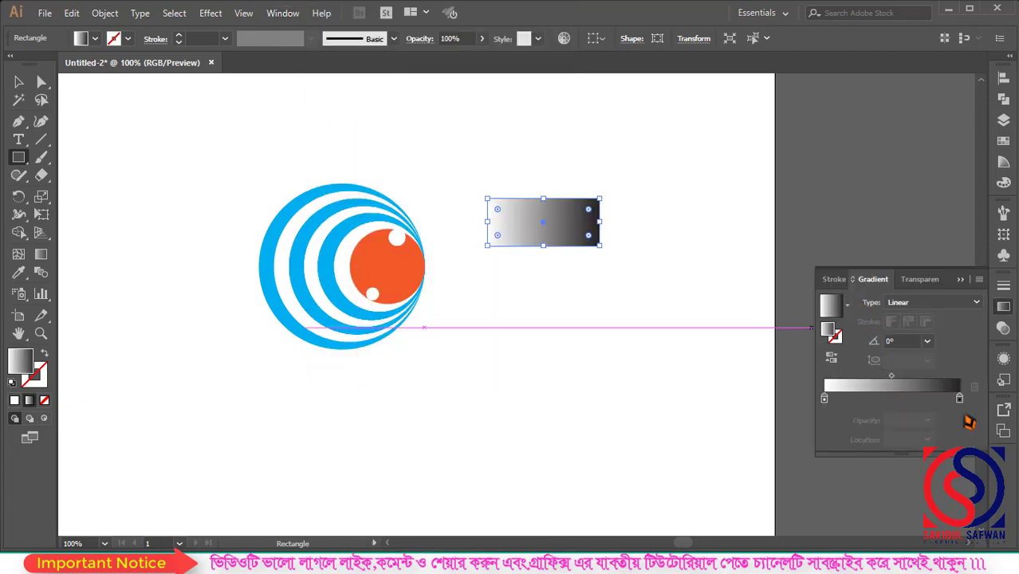
Step: Set the rectangle's gradient to run from light blue at its start to dark blue at its end
click(959, 399)
double_click(958, 401)
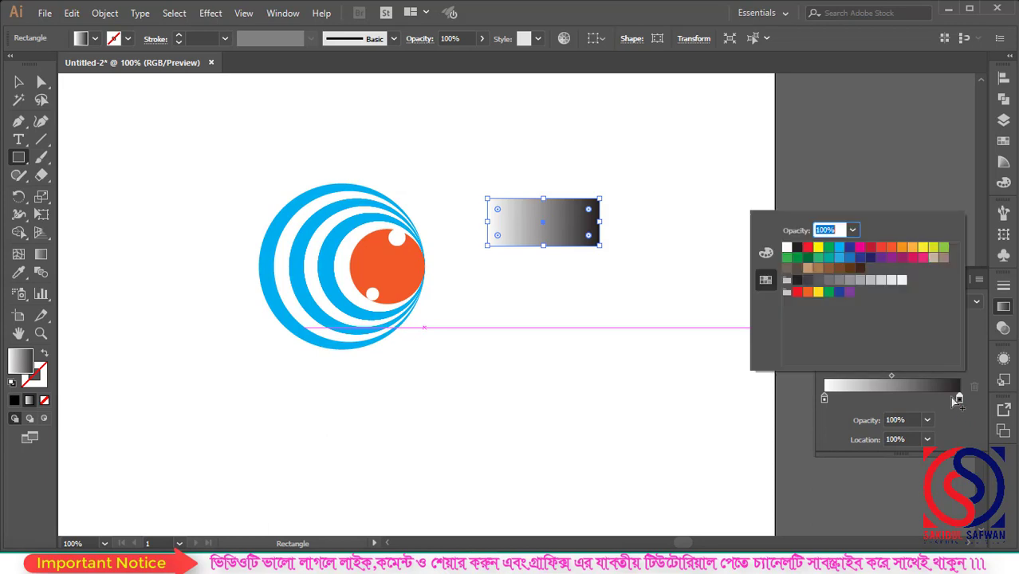
click(850, 248)
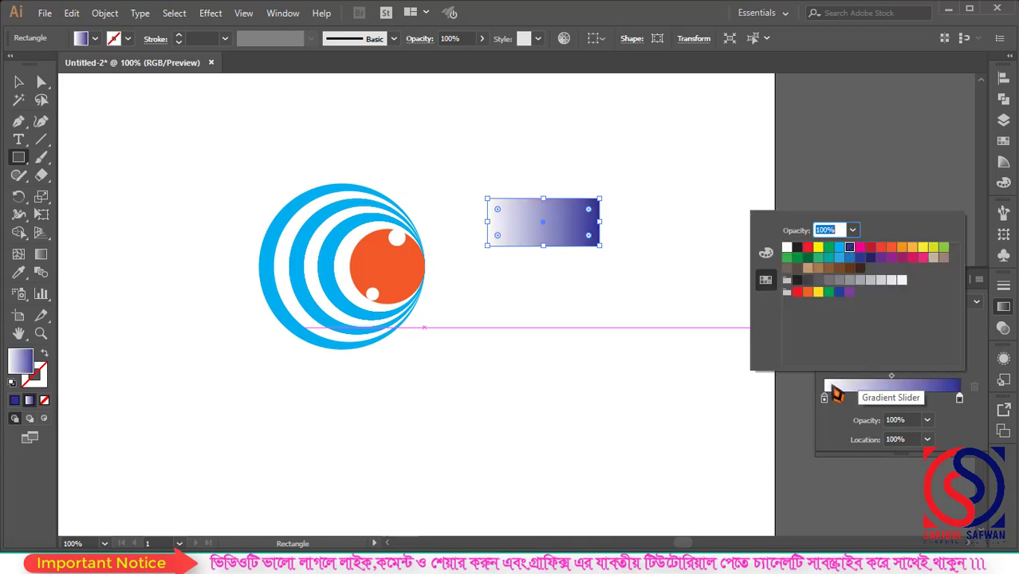
double_click(825, 402)
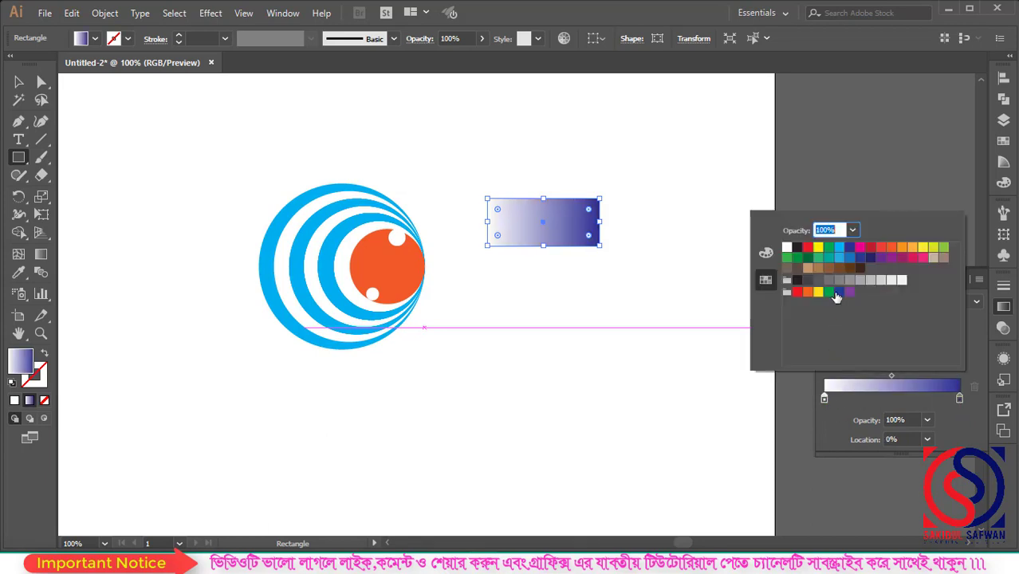
click(839, 249)
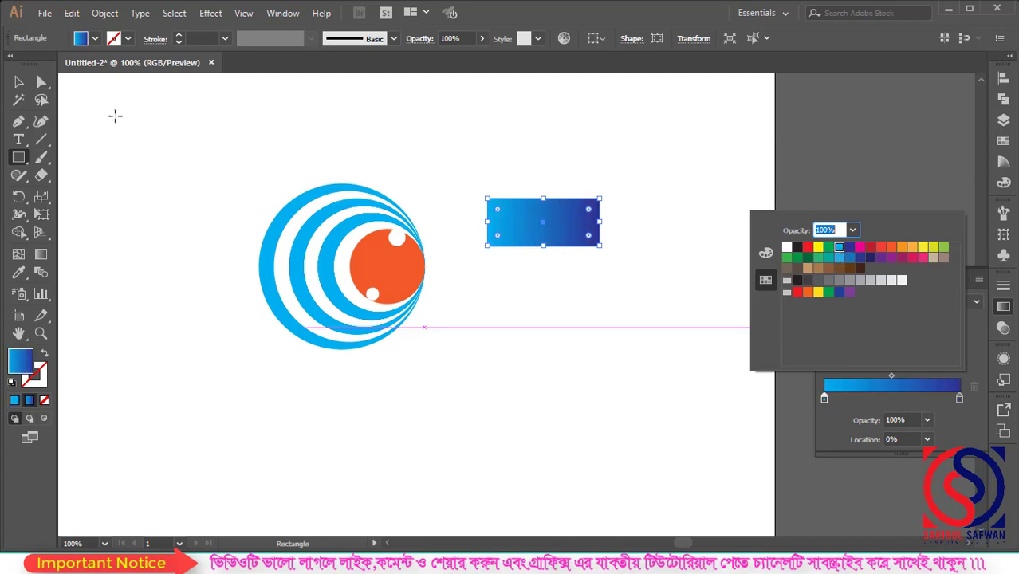
click(18, 82)
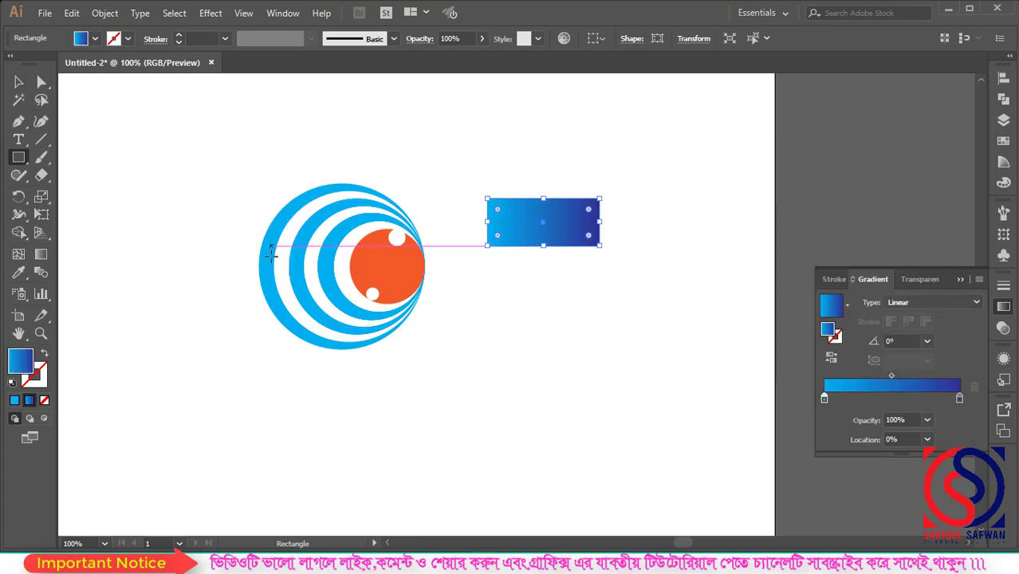
Step: Apply the rectangle's blue gradient to the crescents and the orange circle using the Eyedropper tool
click(19, 82)
drag(201, 281, 360, 265)
click(19, 274)
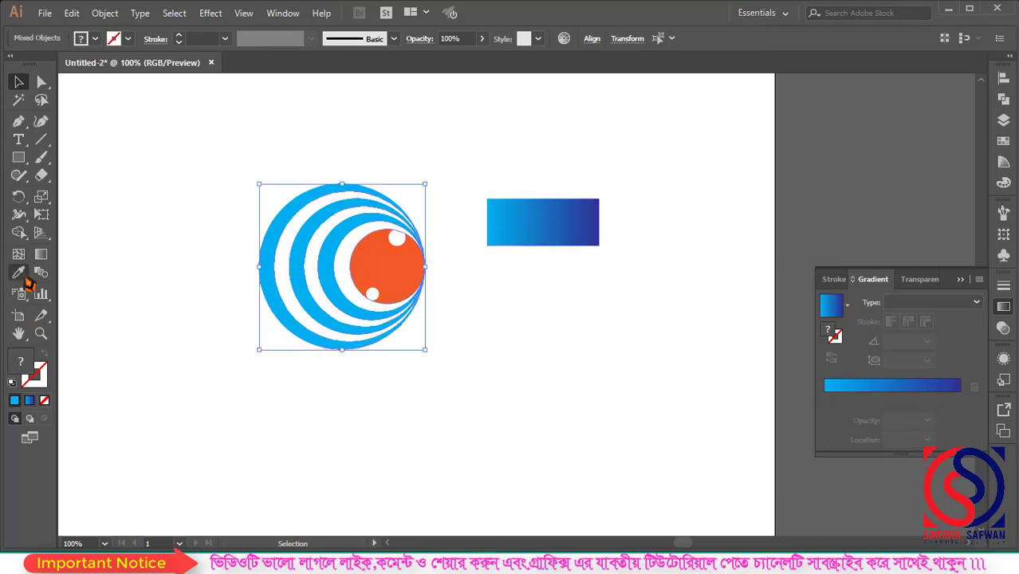
click(510, 216)
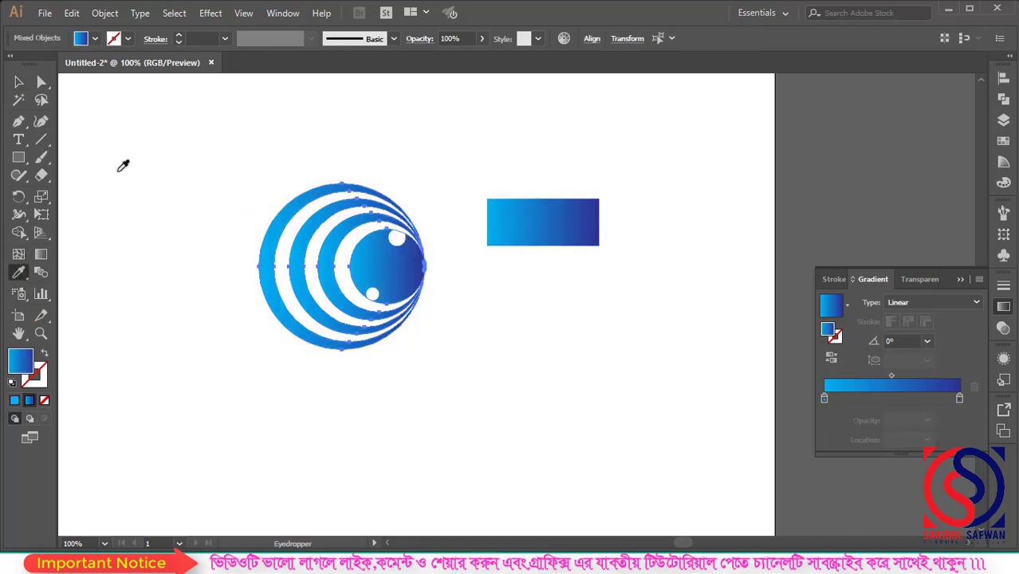
click(18, 82)
click(200, 163)
scroll(362, 244, down, 1)
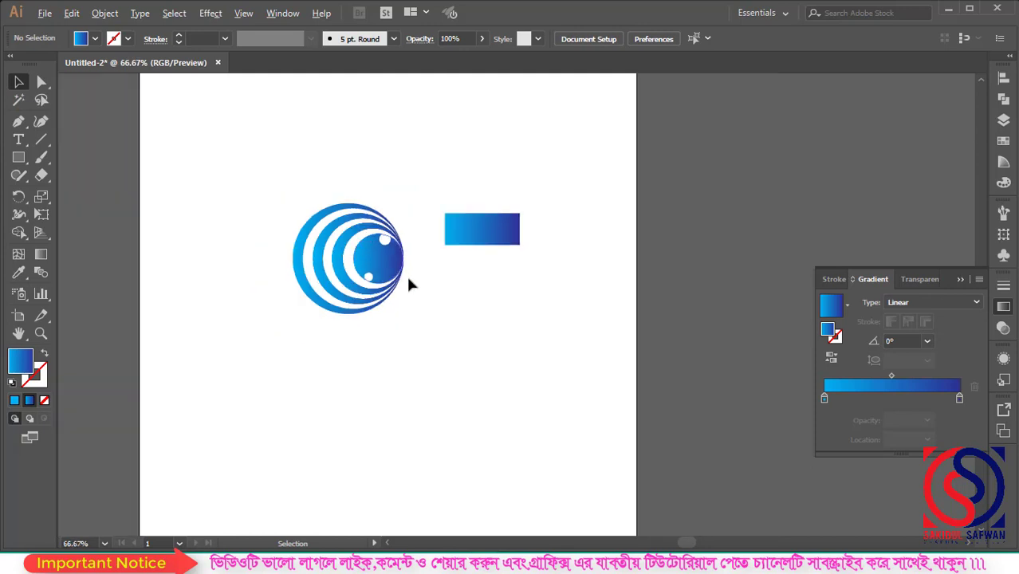
Step: Squeeze the whole logo mark horizontally into a slightly narrow oval and group all its parts
scroll(331, 263, up, 2)
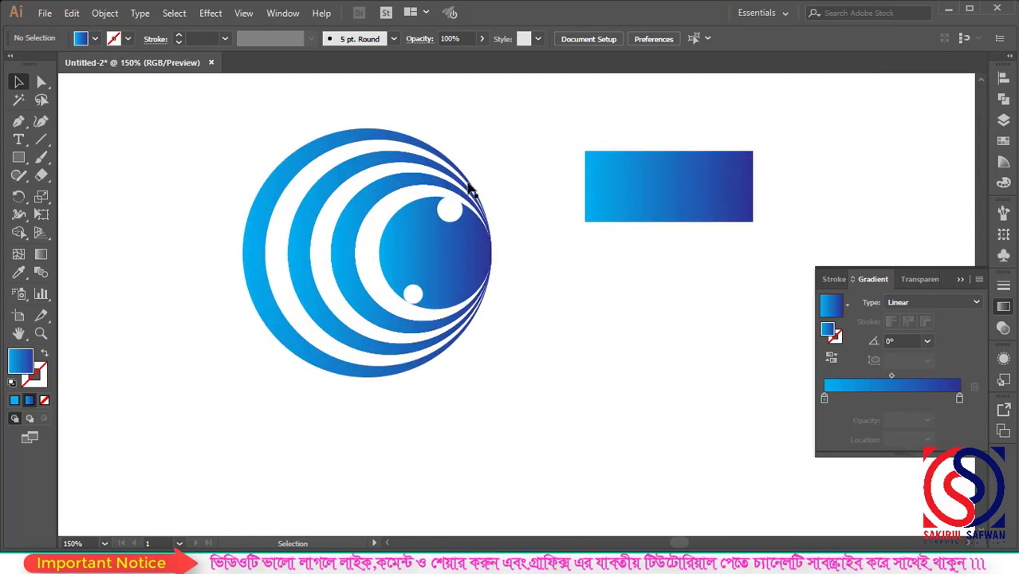
drag(190, 114, 511, 375)
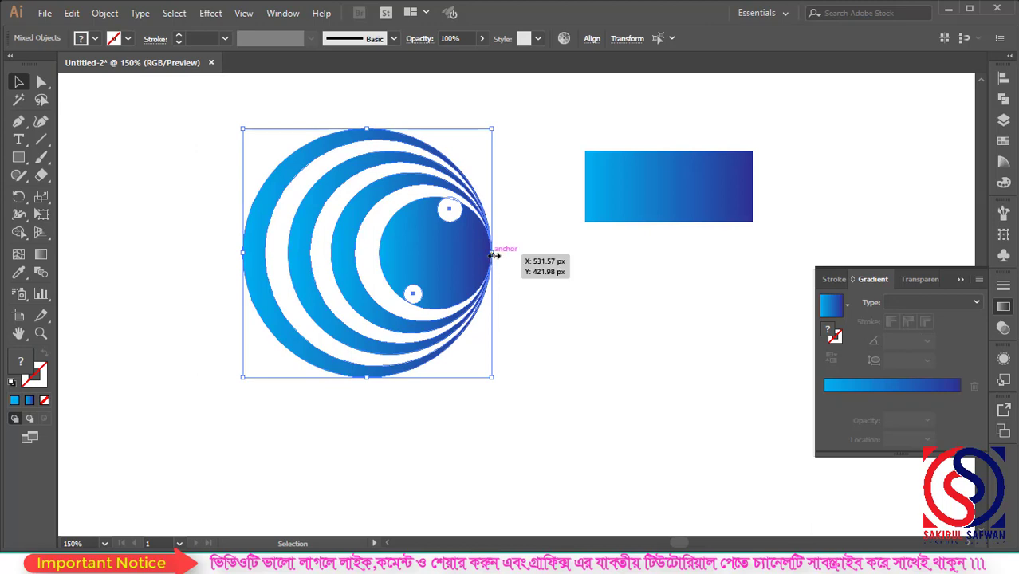
drag(494, 254, 456, 254)
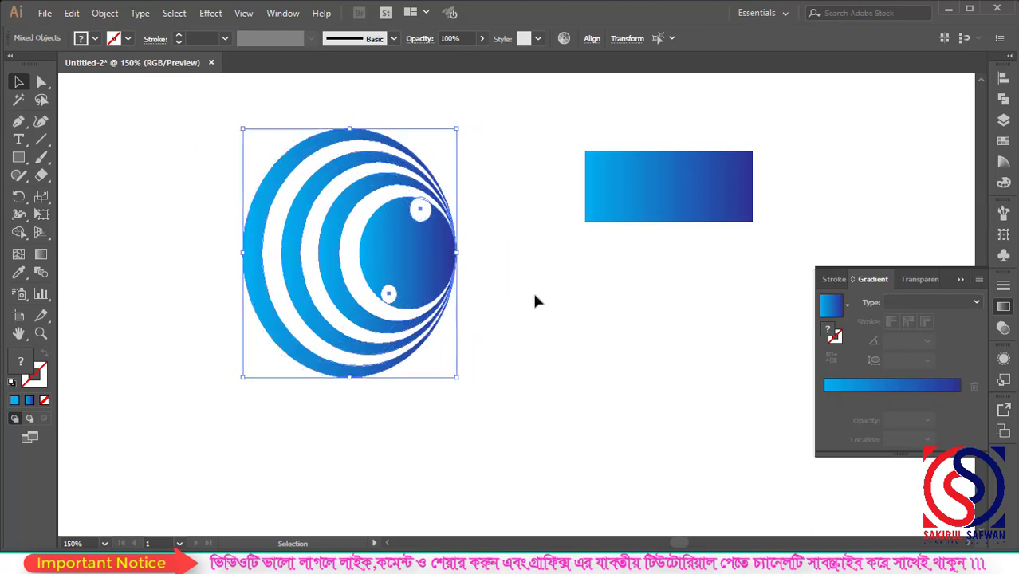
click(508, 240)
drag(180, 128, 510, 394)
right_click(392, 216)
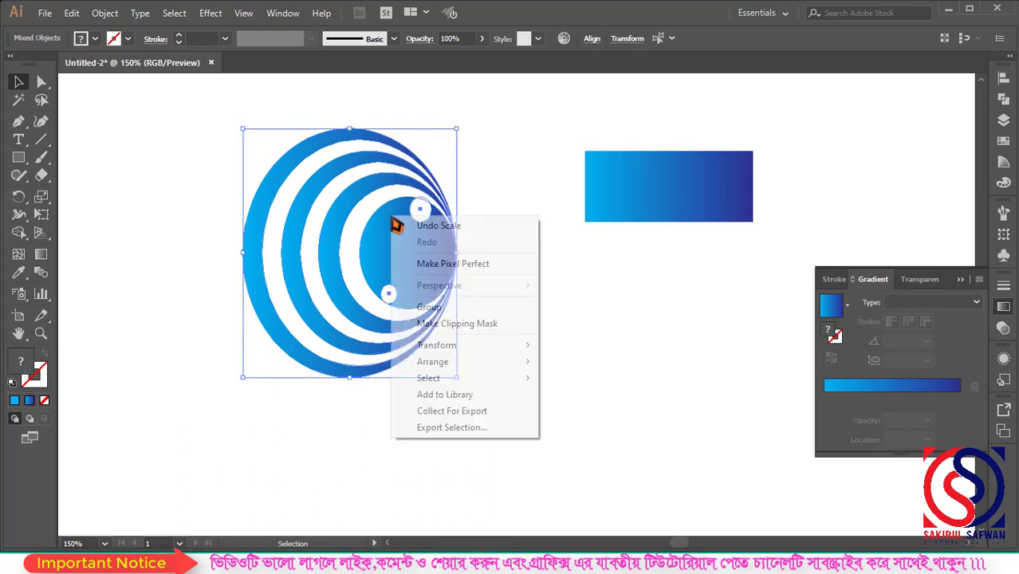
click(446, 311)
click(546, 294)
scroll(315, 263, down, 1)
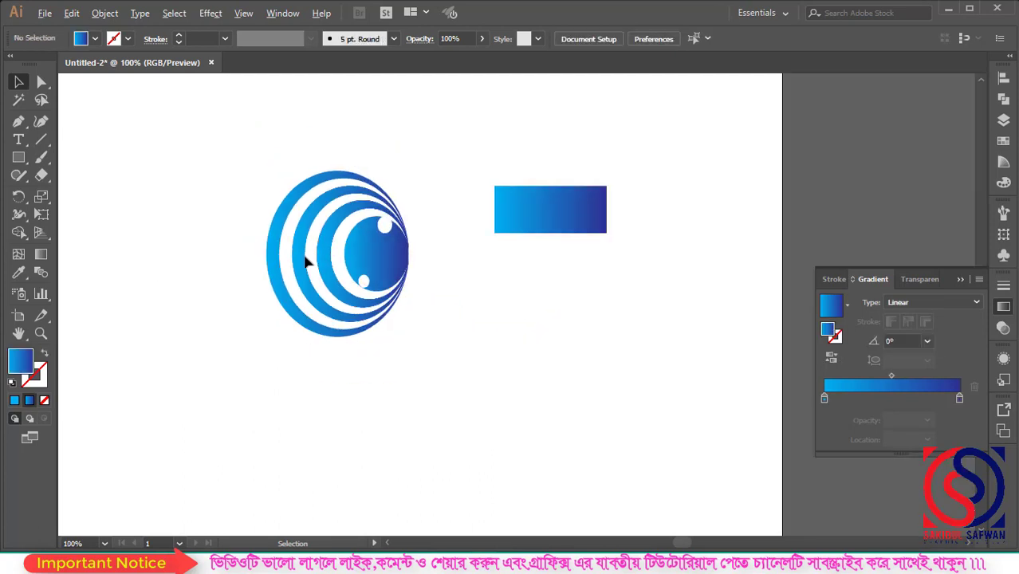
Step: Add the text GLOBE EYE below the logo mark and enlarge it to about 68 pt
click(18, 139)
click(295, 388)
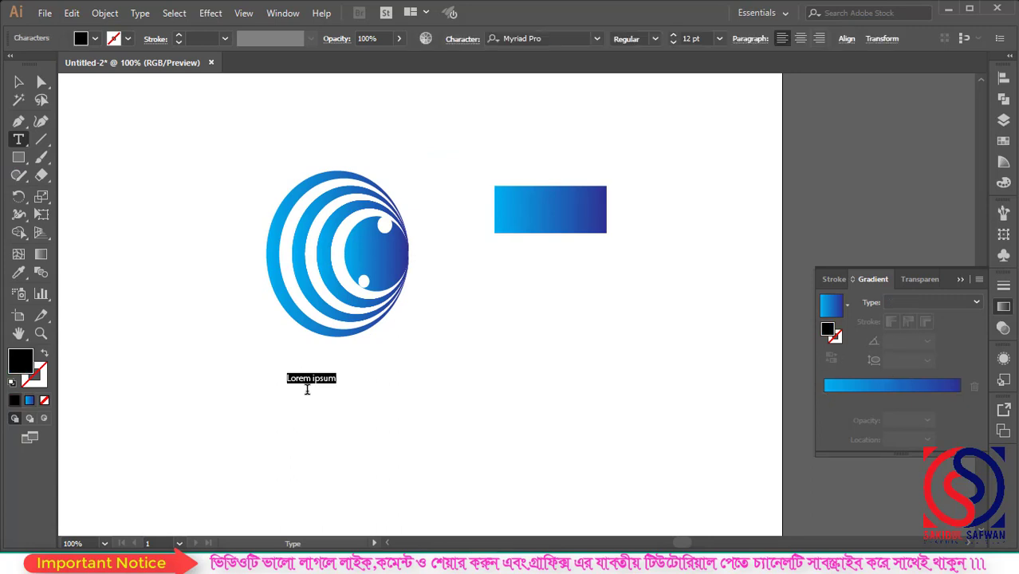
text(GLOBE EYE)
click(18, 82)
click(307, 378)
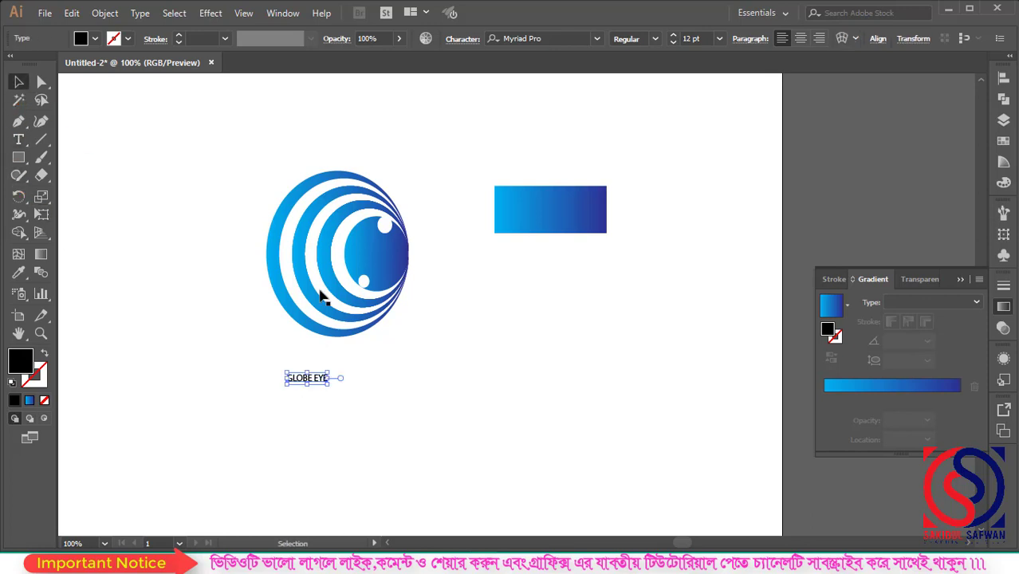
drag(330, 372, 446, 362)
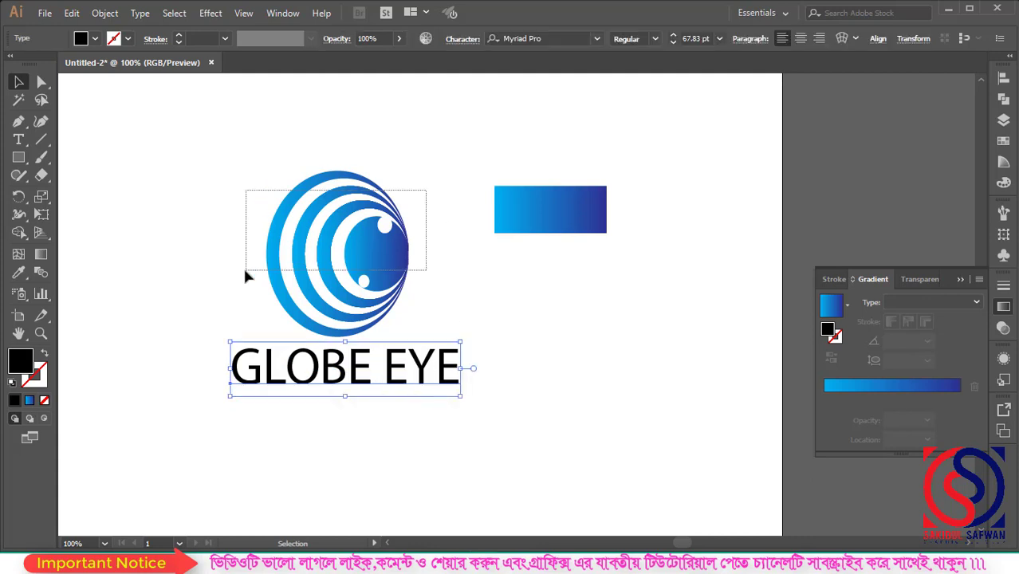
Step: Rotate the grouped logo mark clockwise so that it tilts above the text
drag(244, 271, 246, 271)
drag(416, 163, 455, 213)
click(504, 318)
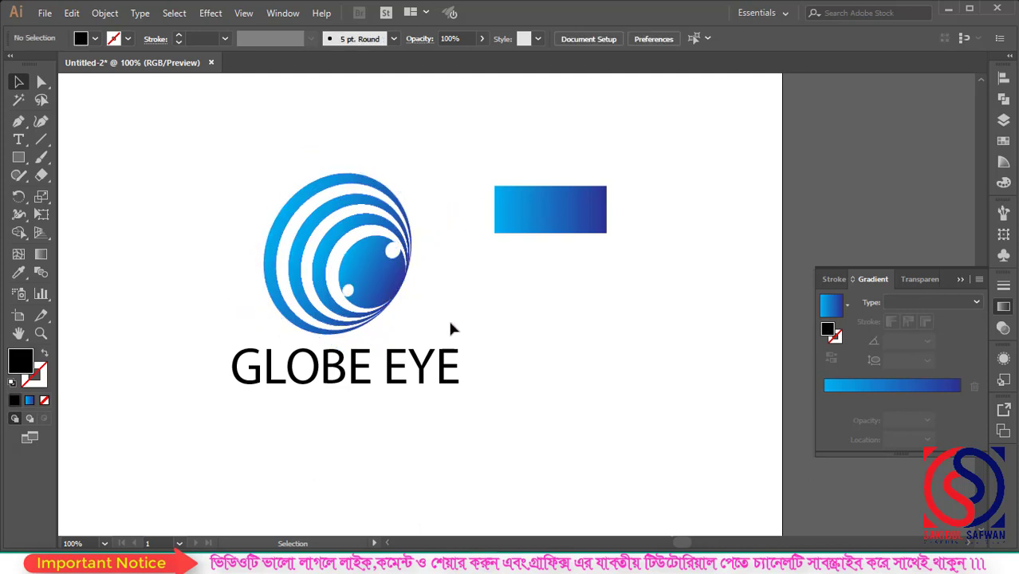
Step: Set the GLOBE EYE text to Arial Rounded MT Bold at 48 pt
click(382, 368)
click(597, 38)
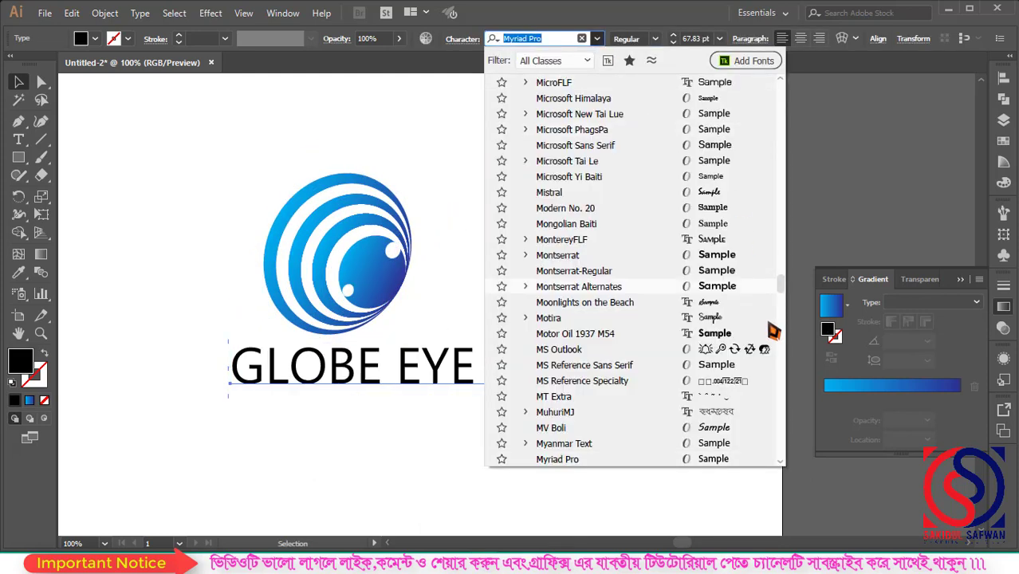
drag(779, 289, 781, 90)
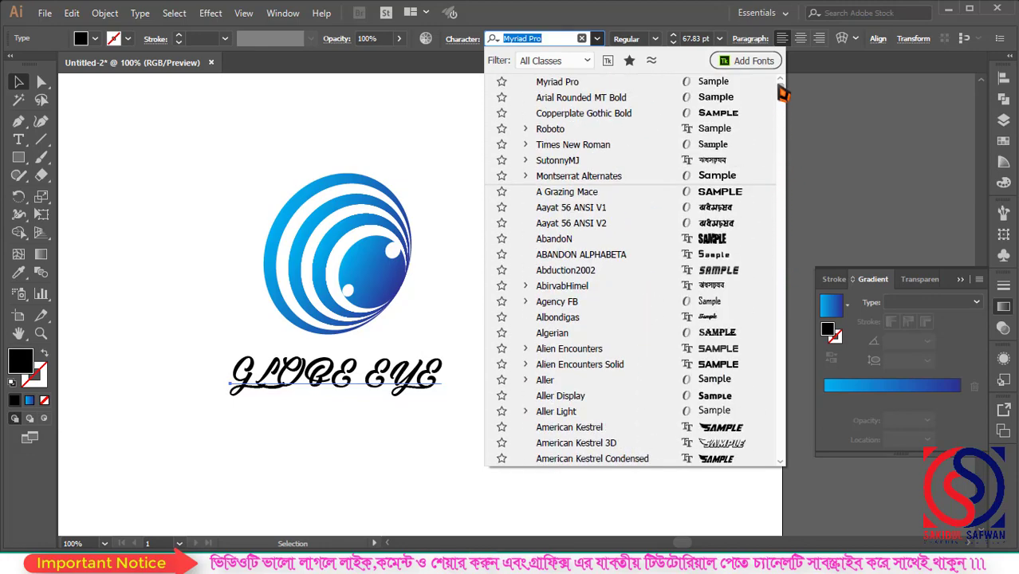
click(658, 99)
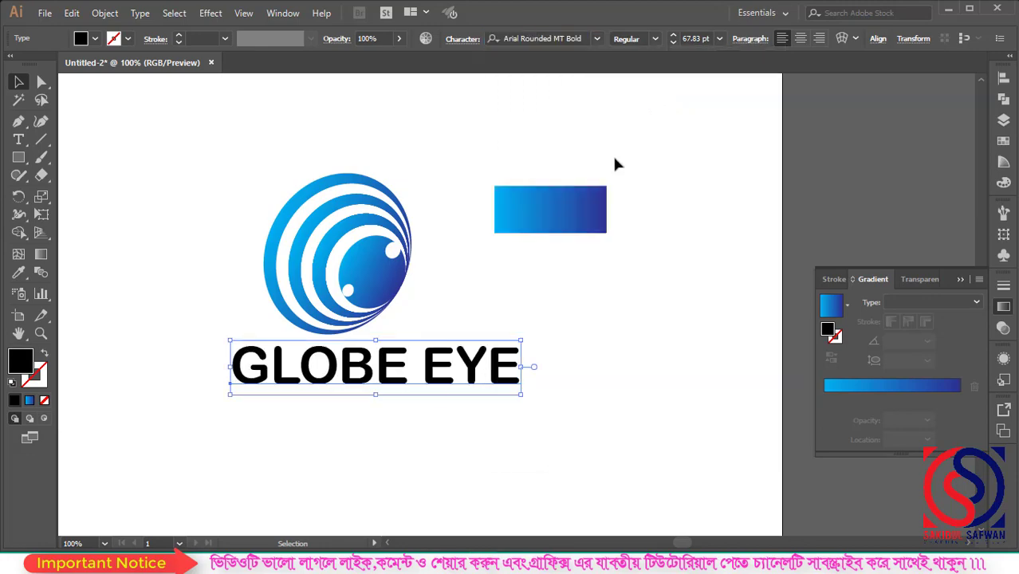
scroll(693, 37, down, 19)
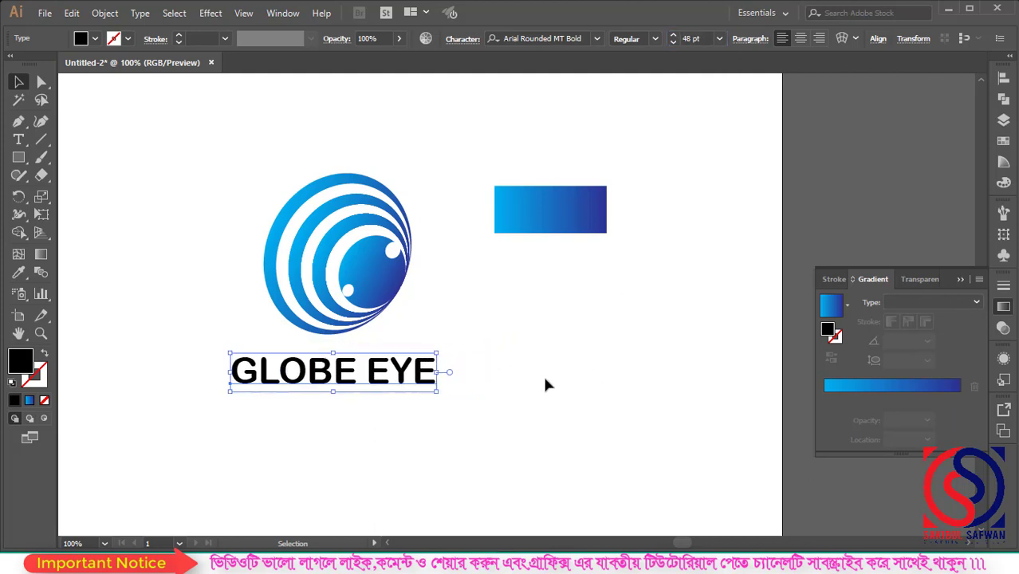
Step: Move the GLOBE EYE text closer under the logo mark and align both on their horizontal centers
click(544, 377)
drag(364, 372, 375, 356)
drag(171, 190, 449, 411)
click(504, 38)
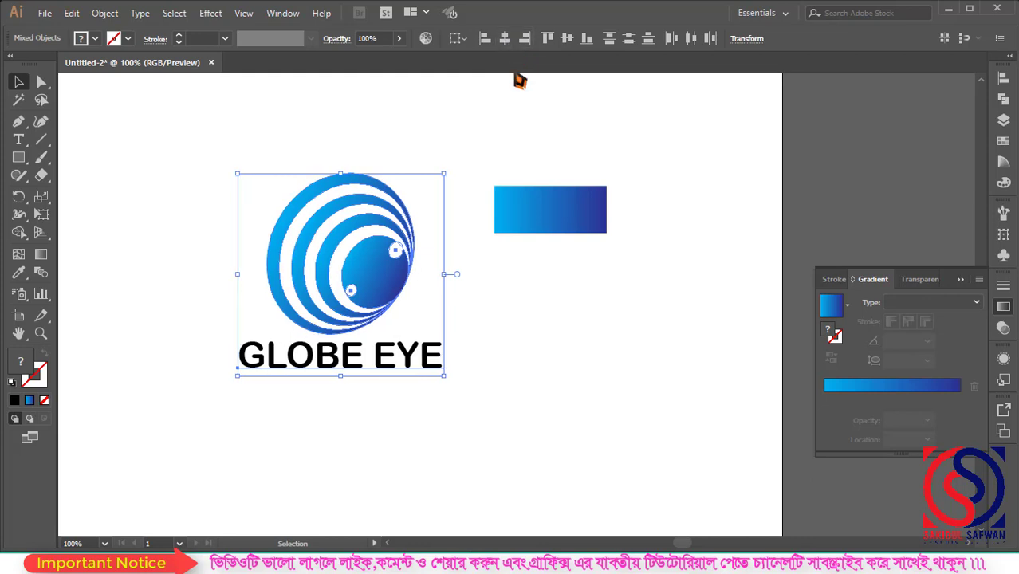
click(524, 382)
Step: Scale the grouped logo mark down slightly so that it sits clear above the GLOBE EYE text
scroll(332, 327, up, 1)
click(391, 258)
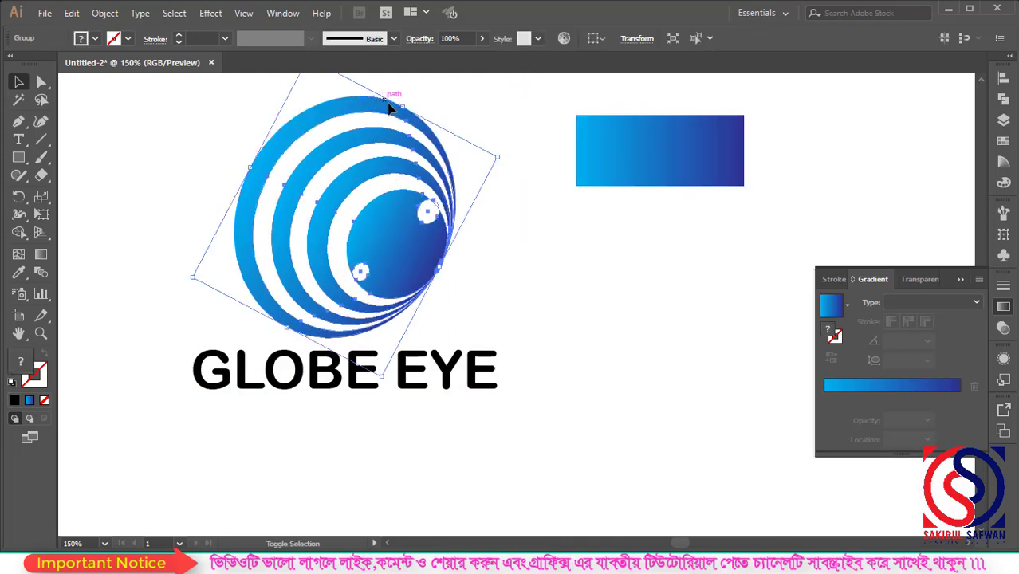
scroll(352, 165, up, 1)
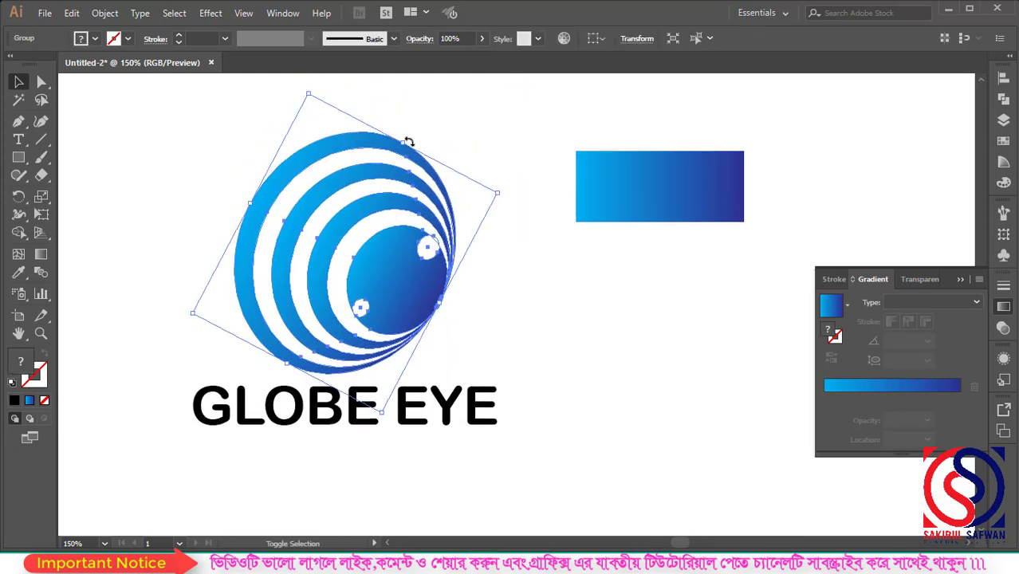
drag(404, 143, 392, 187)
key(ctrl+0)
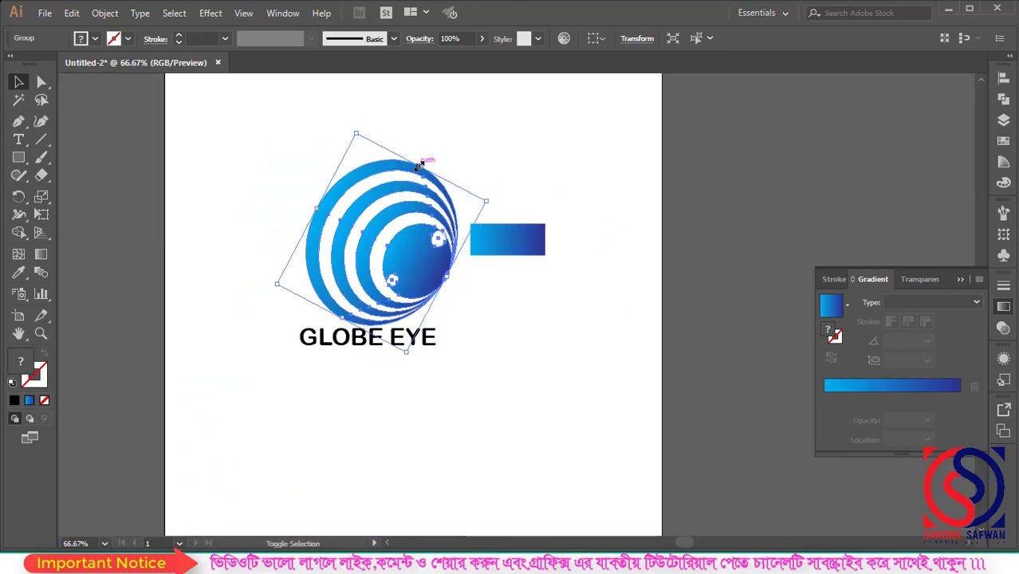
key(ctrl+z)
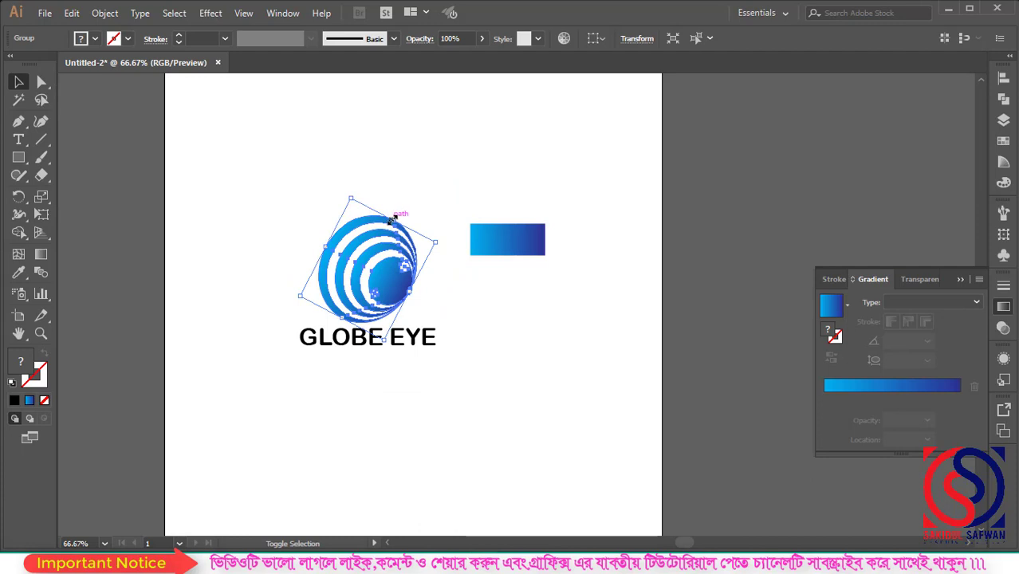
drag(392, 219, 387, 234)
click(422, 303)
scroll(349, 325, up, 2)
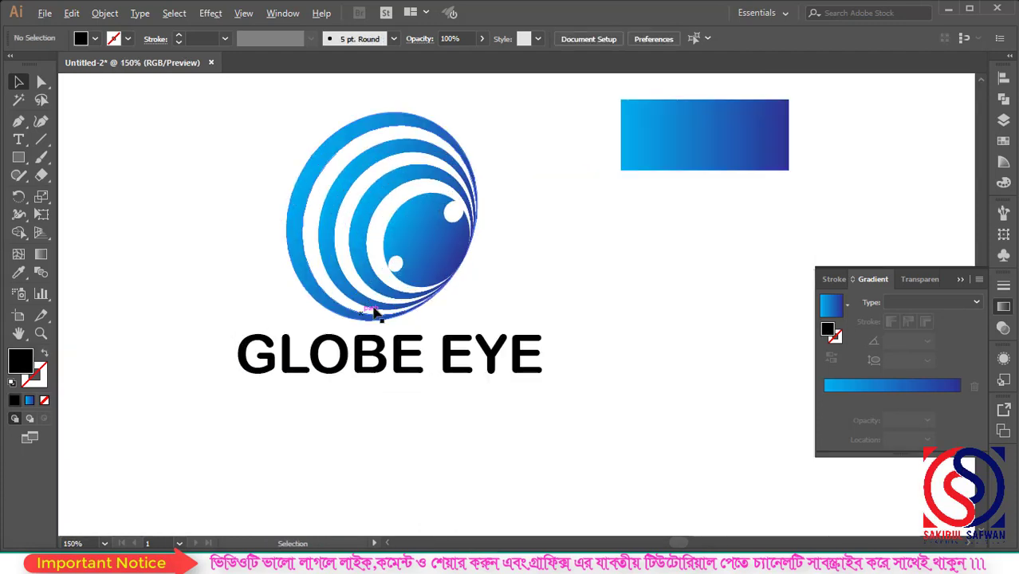
Step: Align the reduced logo mark and the GLOBE EYE text on their horizontal centers
scroll(378, 310, up, 1)
scroll(292, 357, down, 1)
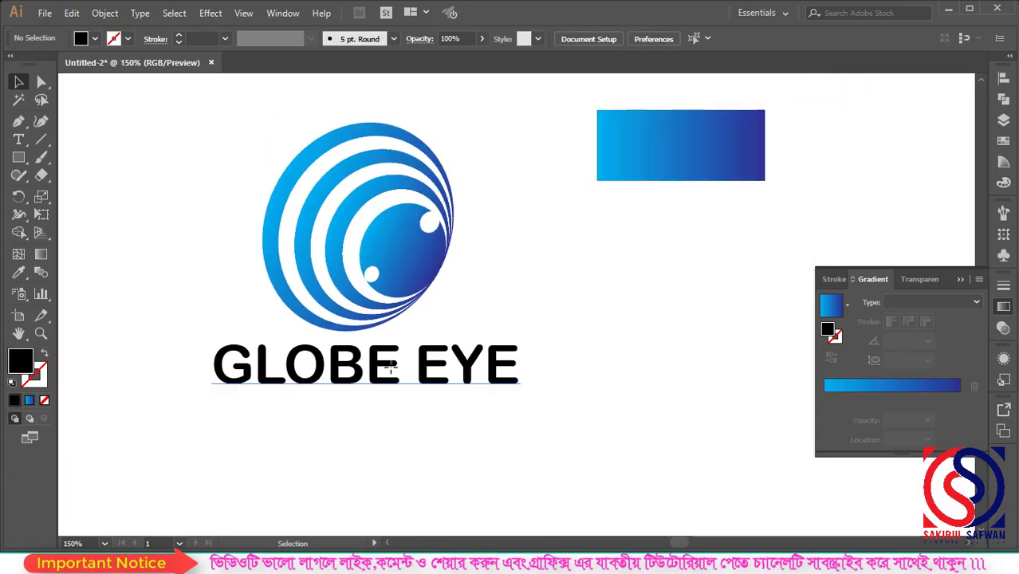
click(391, 366)
scroll(351, 354, down, 2)
click(438, 361)
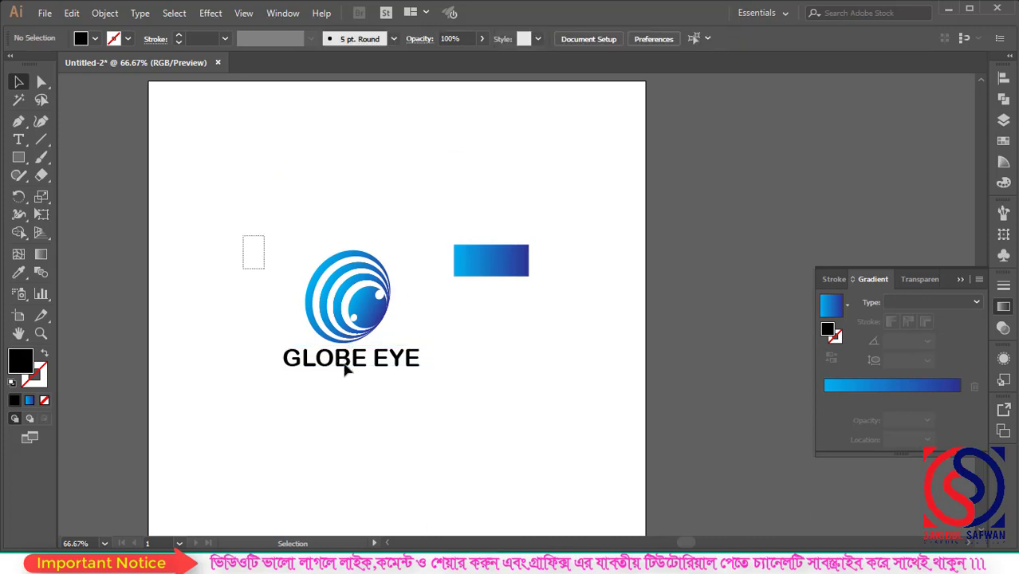
drag(243, 236, 435, 399)
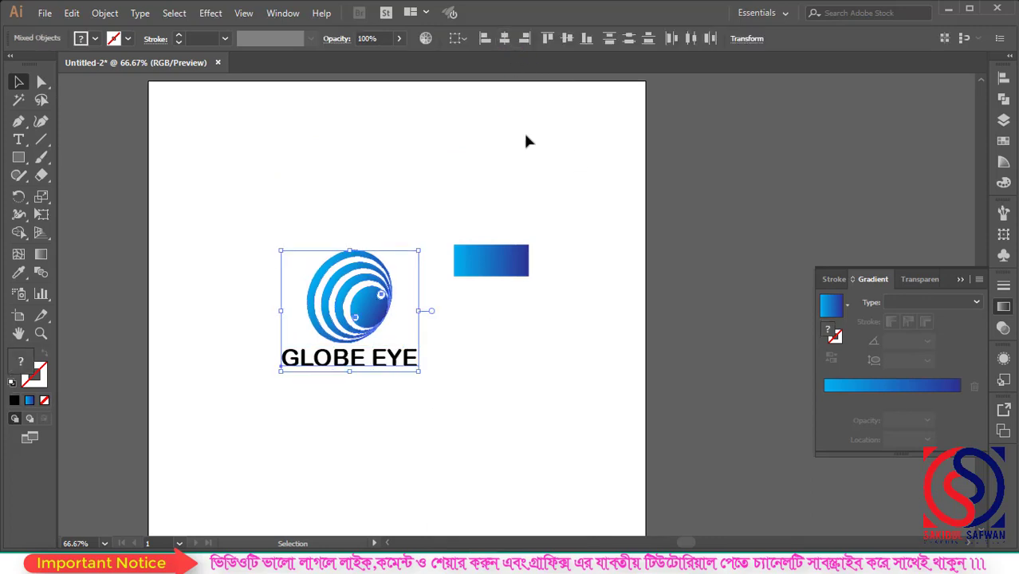
click(512, 307)
scroll(338, 339, up, 3)
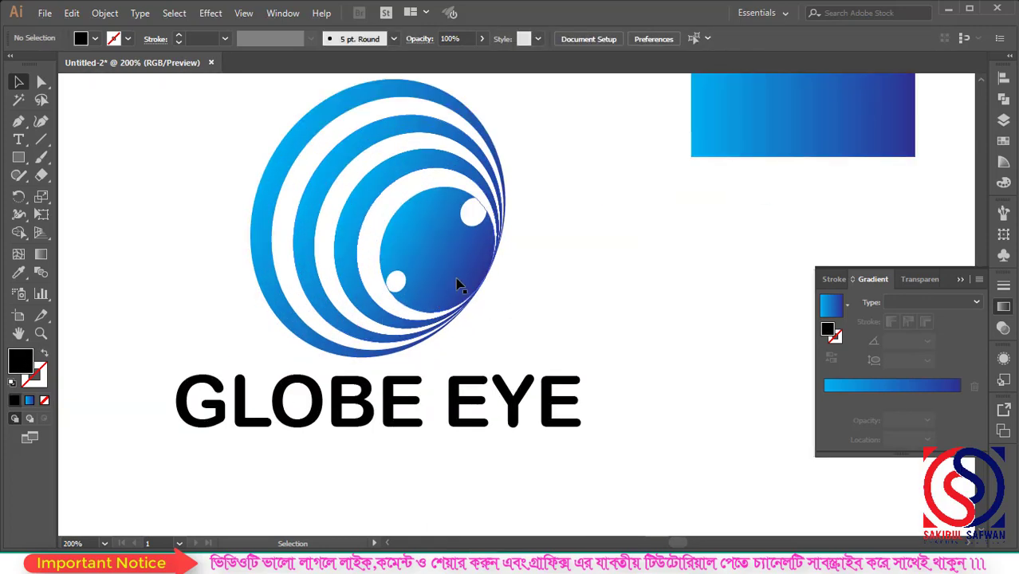
Step: Move the blue gradient sample rectangle off the artboard, to its right
click(458, 285)
scroll(337, 302, down, 3)
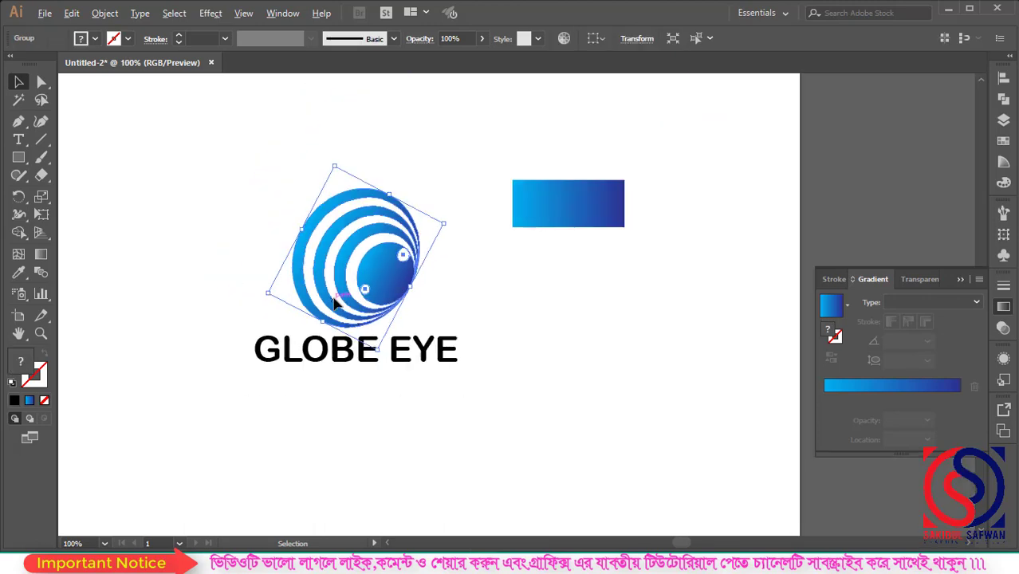
click(475, 311)
scroll(474, 314, down, 1)
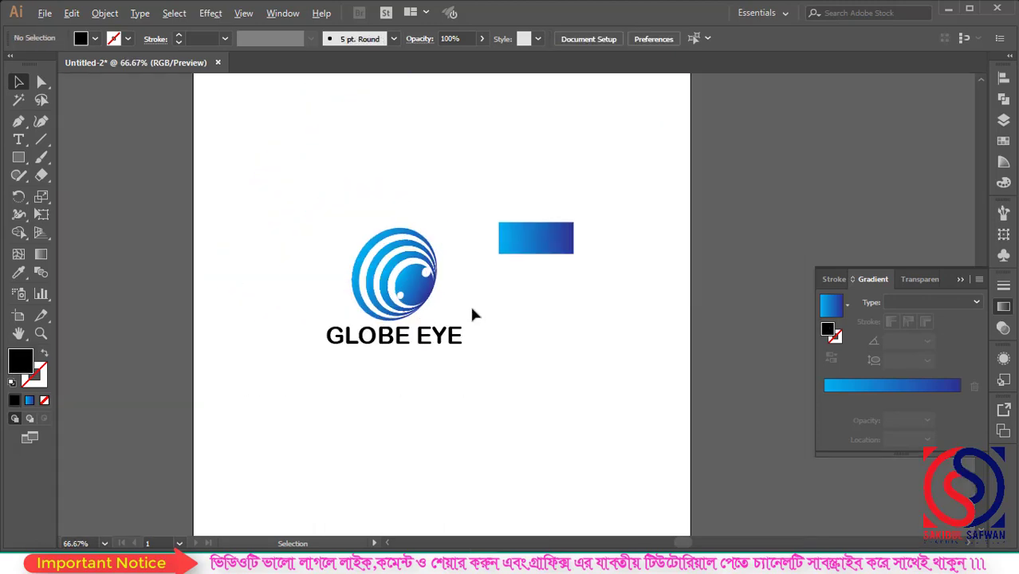
drag(534, 249, 794, 174)
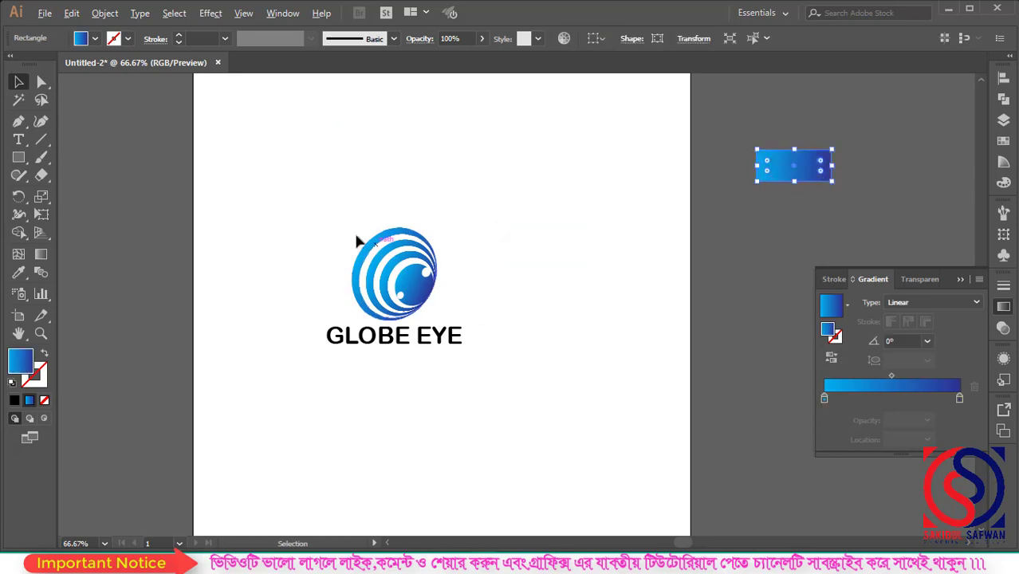
Step: Convert the GLOBE EYE text to outlines and fill it with the logo mark's blue gradient using the Eyedropper
scroll(315, 215, down, 1)
drag(316, 216, 455, 347)
scroll(388, 289, up, 3)
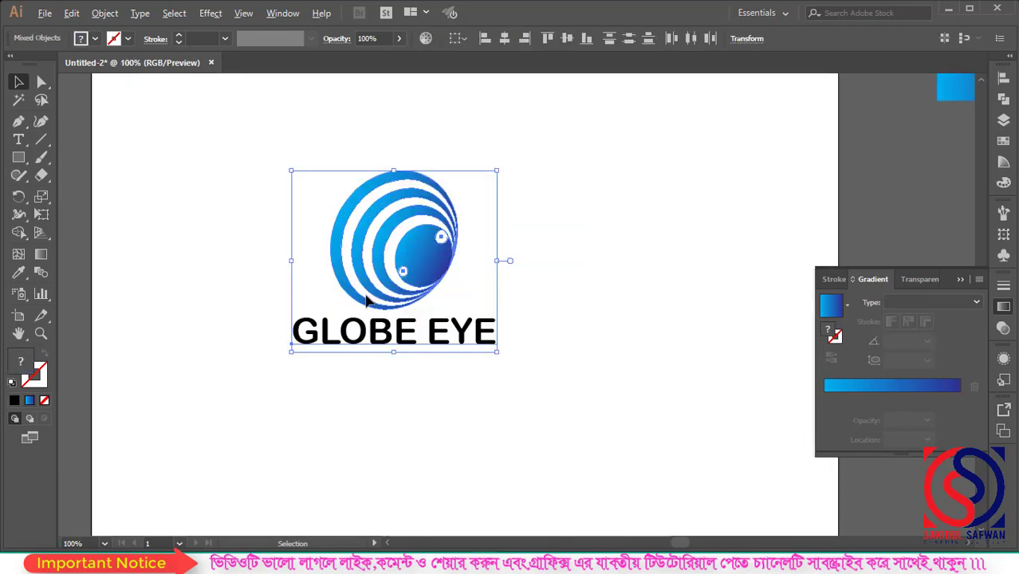
click(662, 269)
click(438, 363)
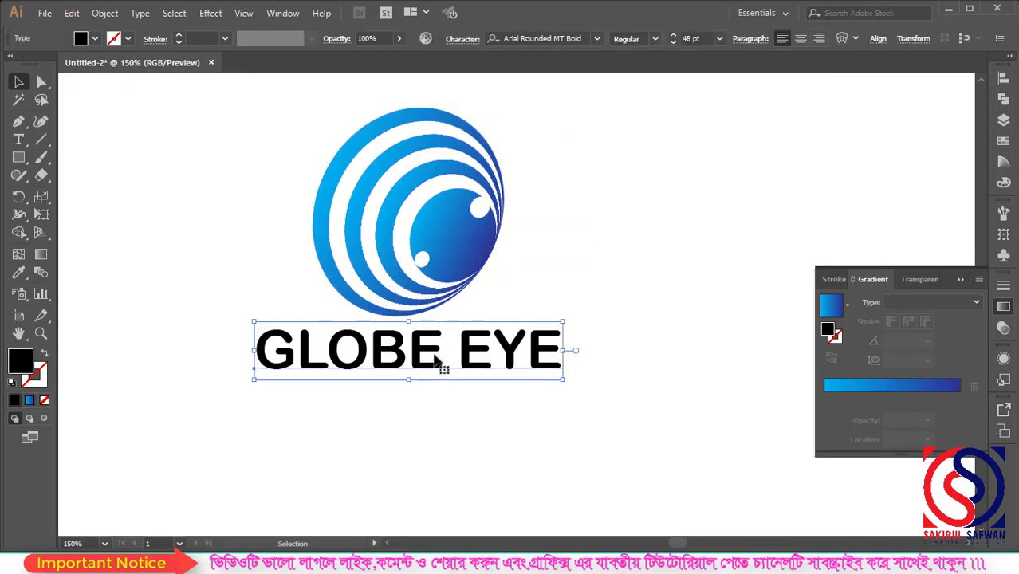
right_click(435, 356)
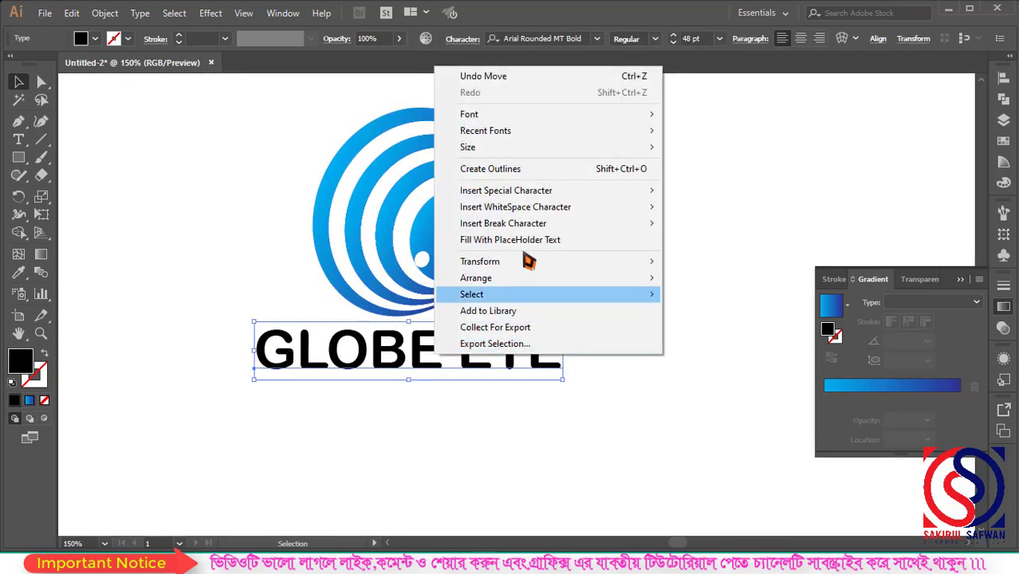
click(510, 169)
click(18, 272)
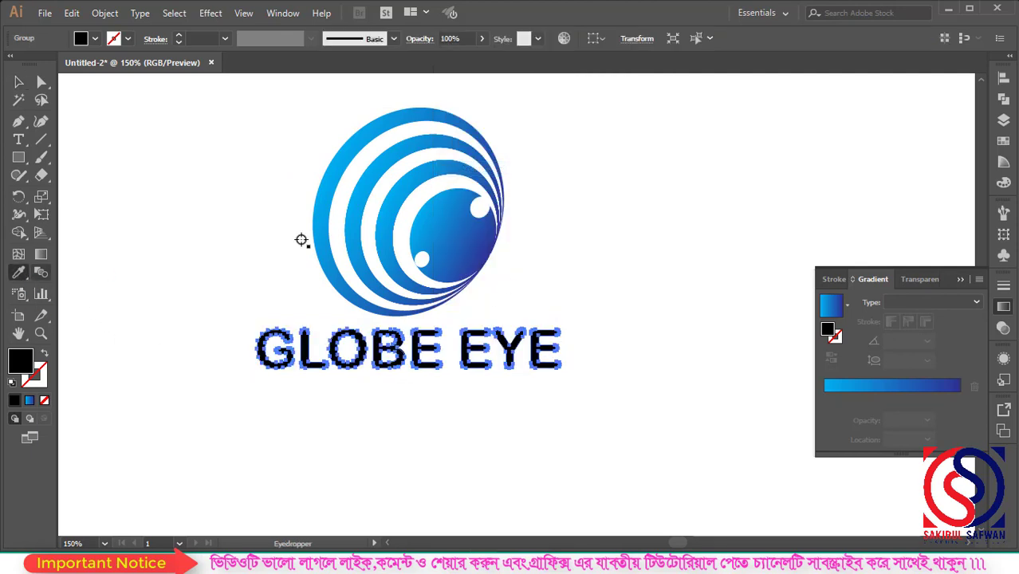
click(390, 216)
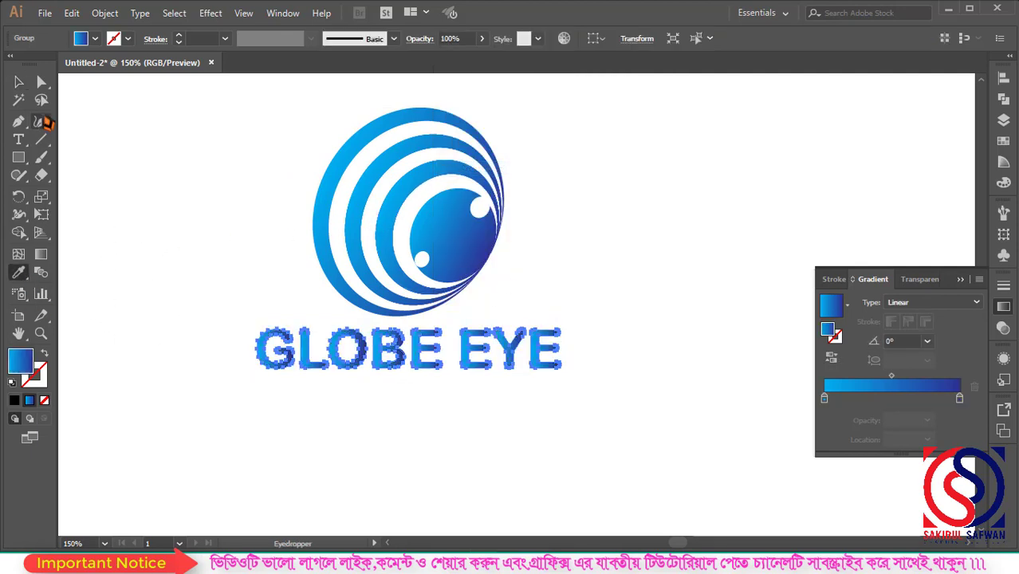
Step: Redraw the gradient across the outlined text to run vertically at about -89°, light blue above and dark blue below
click(41, 255)
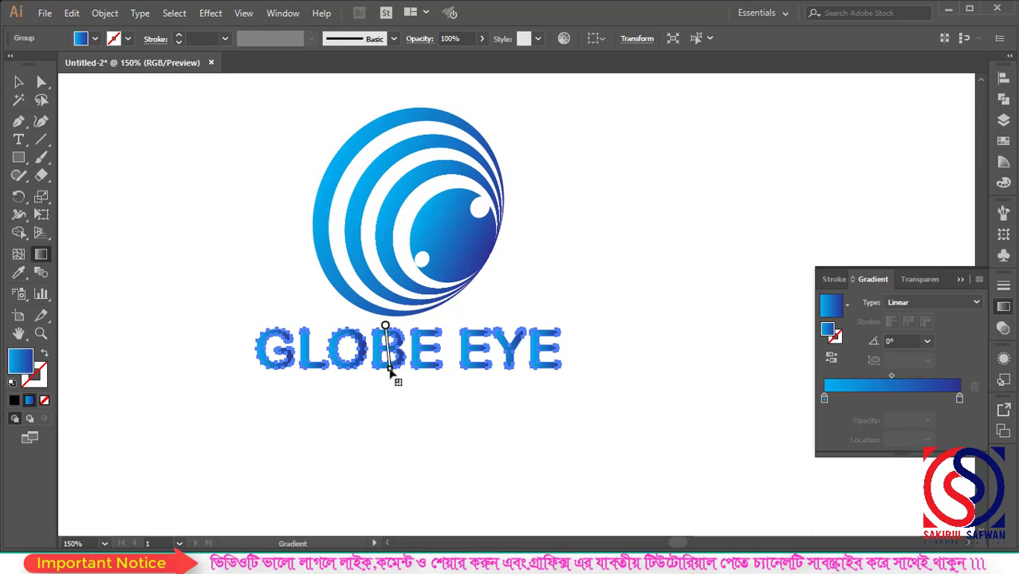
drag(391, 373, 414, 395)
key(ctrl+plus)
key(ctrl+plus)
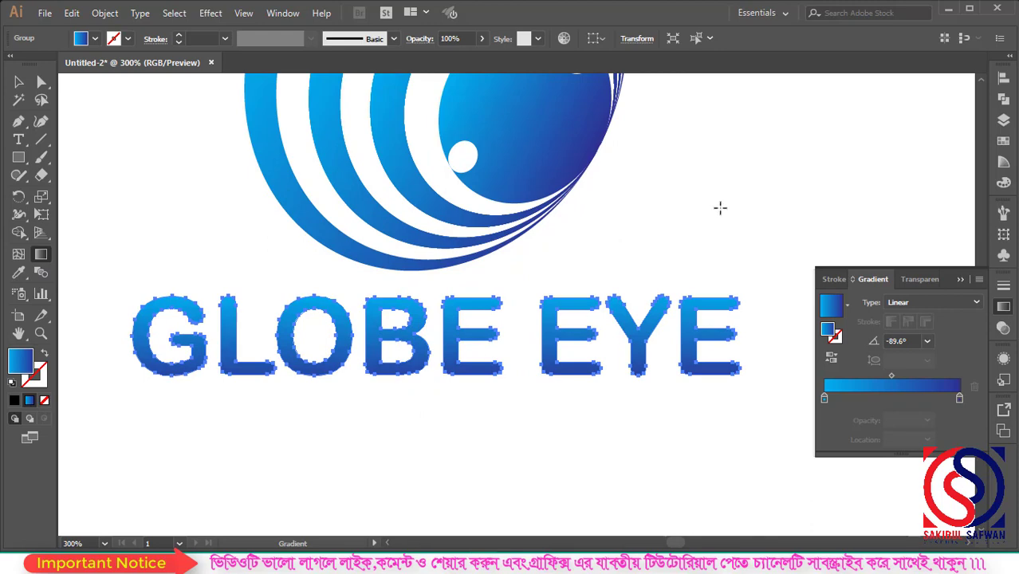
drag(408, 300, 414, 392)
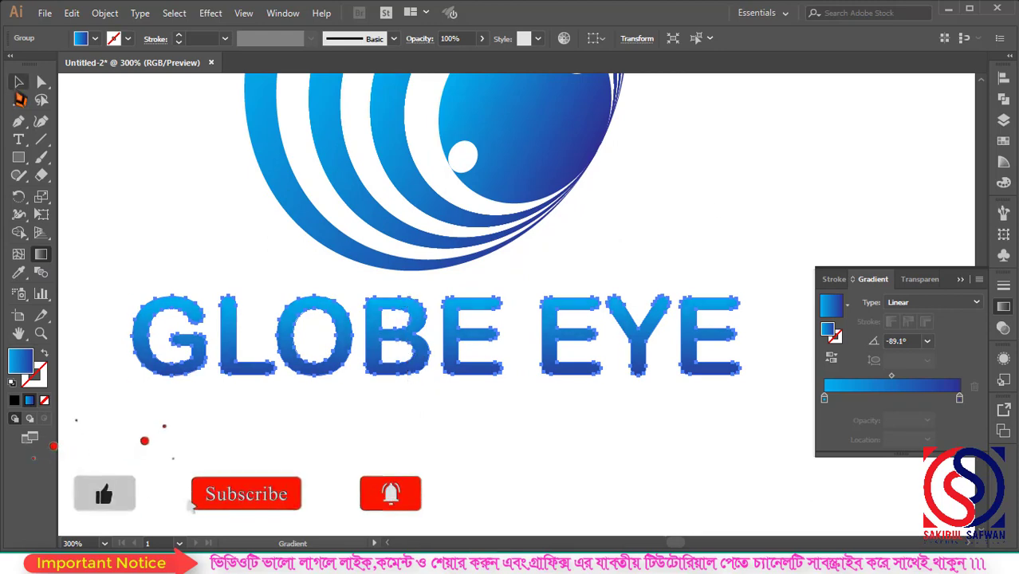
click(19, 82)
click(128, 154)
key(ctrl+1)
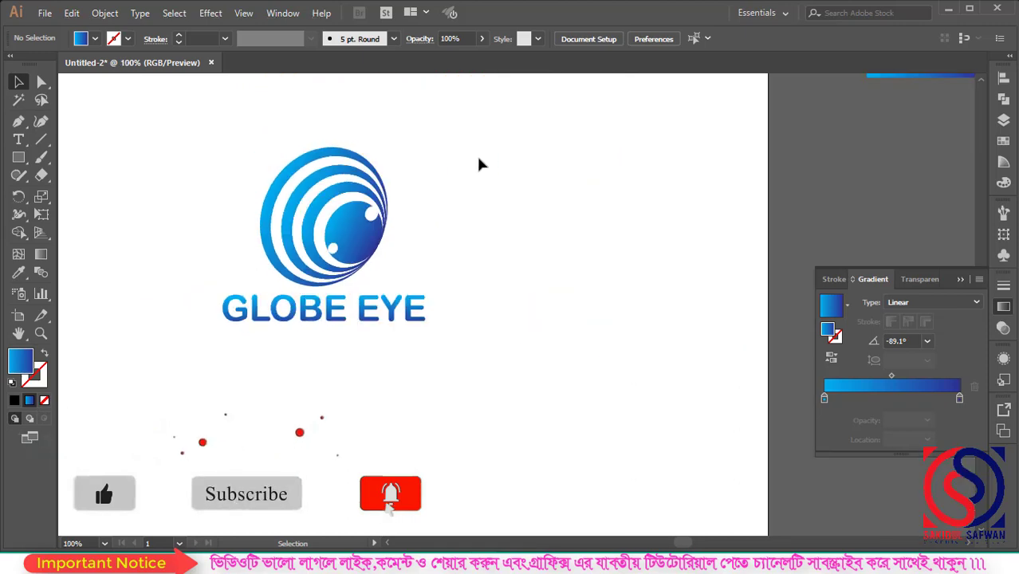
Step: Select the logo mark and outlined text together and bring up the Align options
drag(477, 151, 167, 351)
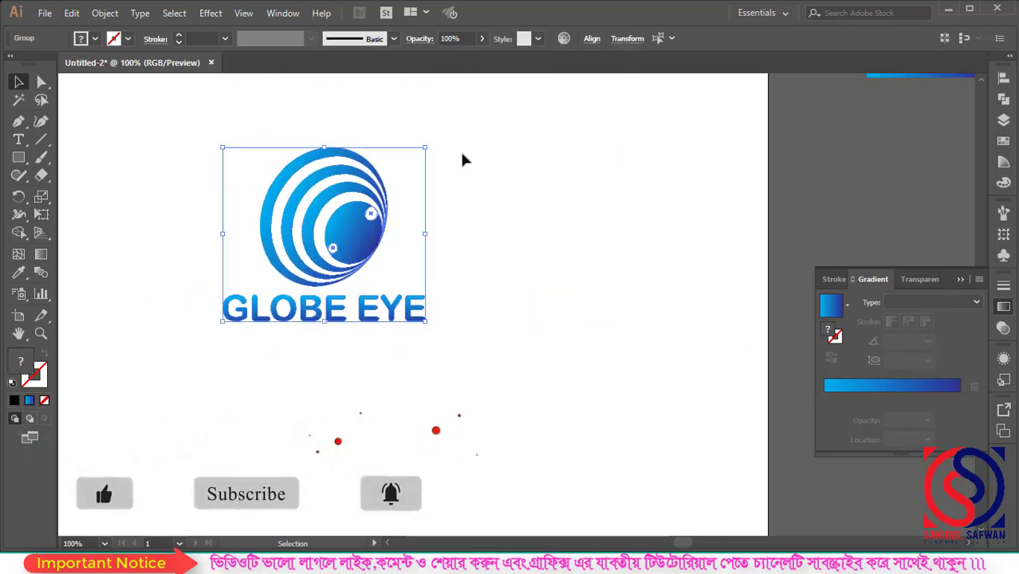
click(1004, 79)
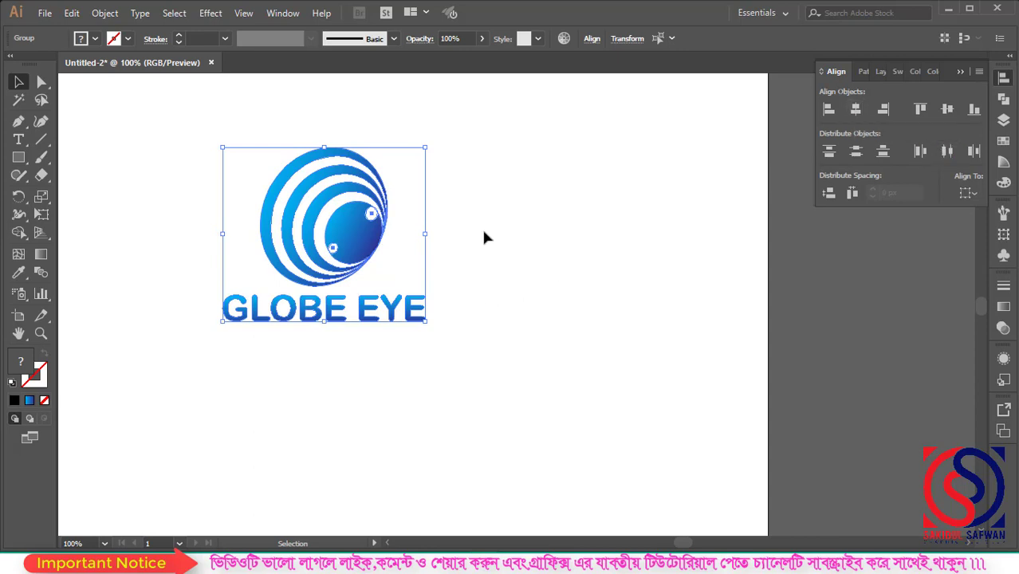
drag(191, 147, 482, 341)
click(517, 329)
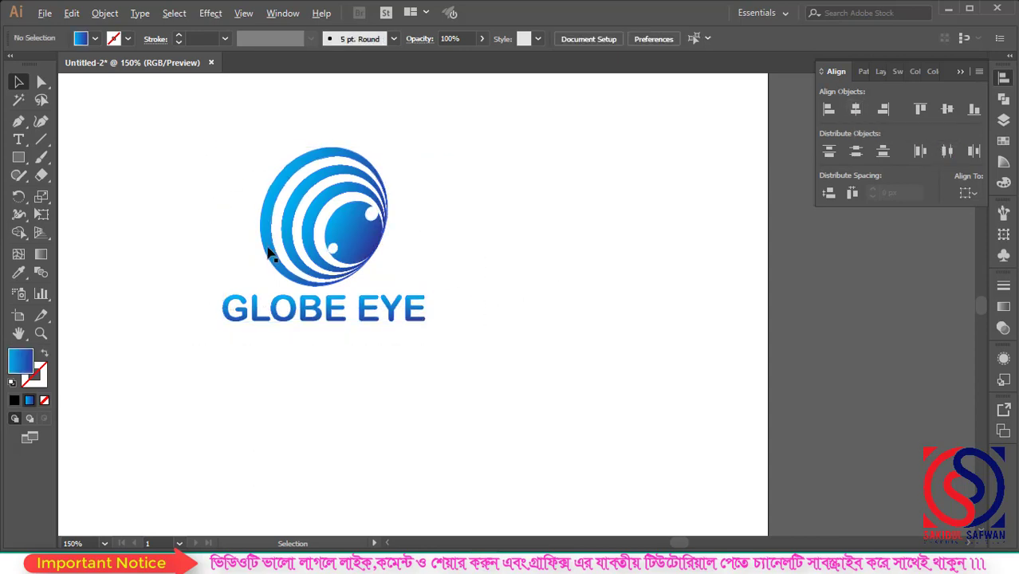
Step: Scale the logo mark down a little further above the gradient-filled text
scroll(268, 248, up, 1)
scroll(383, 307, up, 2)
click(399, 276)
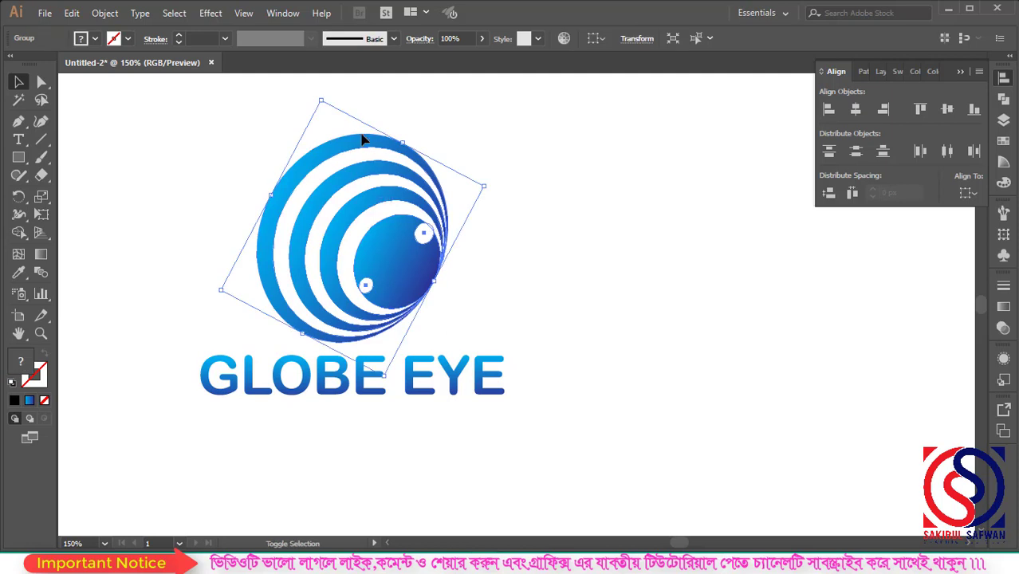
mouse_move(400, 150)
mouse_down()
mouse_move(399, 134)
mouse_move(400, 158)
mouse_up()
click(545, 254)
scroll(364, 284, down, 2)
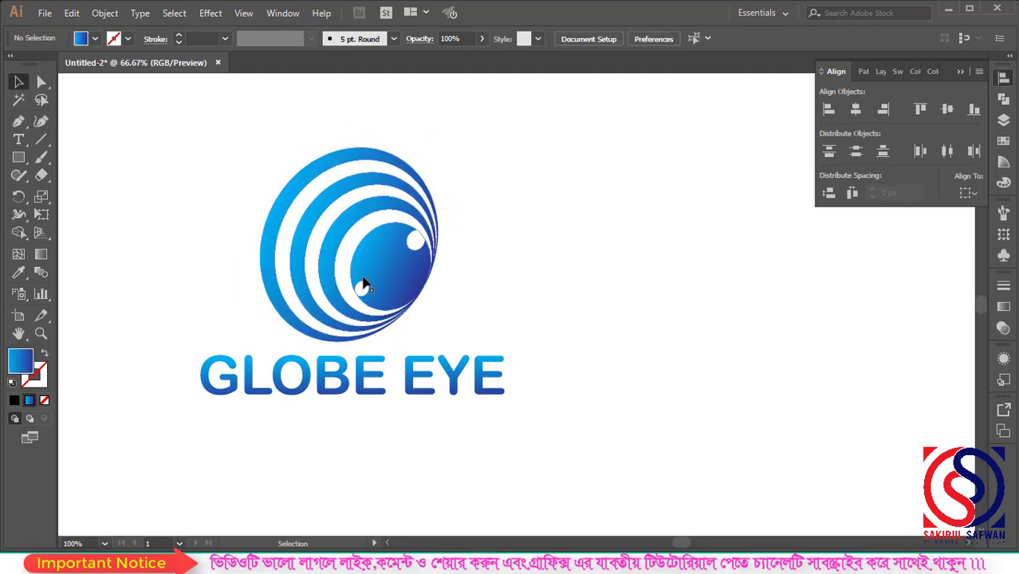
Step: Align the logo mark and outlined text on their horizontal centers and group them
drag(251, 372, 252, 371)
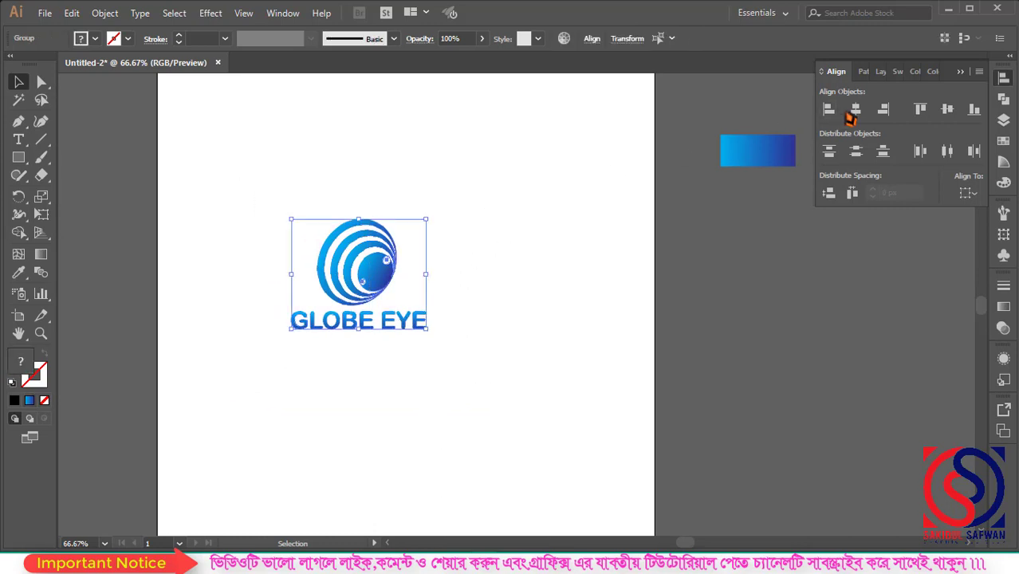
click(853, 112)
drag(462, 192, 245, 366)
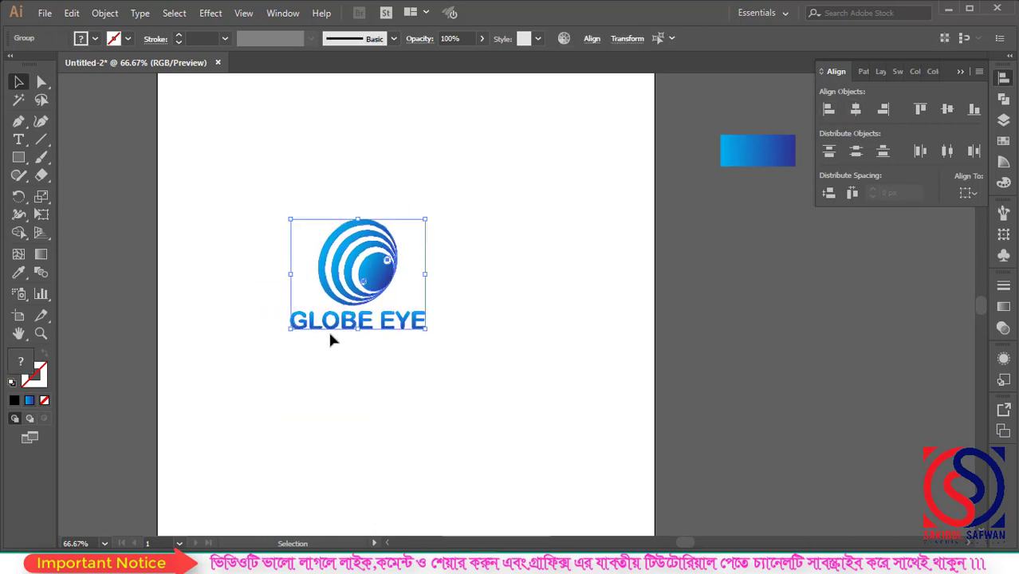
right_click(361, 254)
click(425, 344)
scroll(311, 307, down, 1)
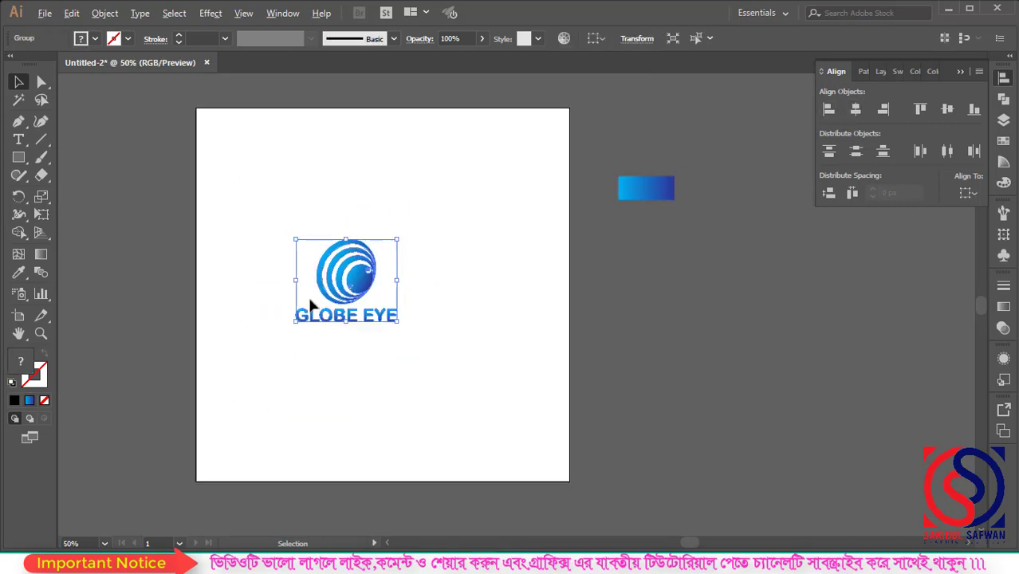
Step: Set alignment to the artboard and center the grouped logo on it horizontally and vertically
click(973, 193)
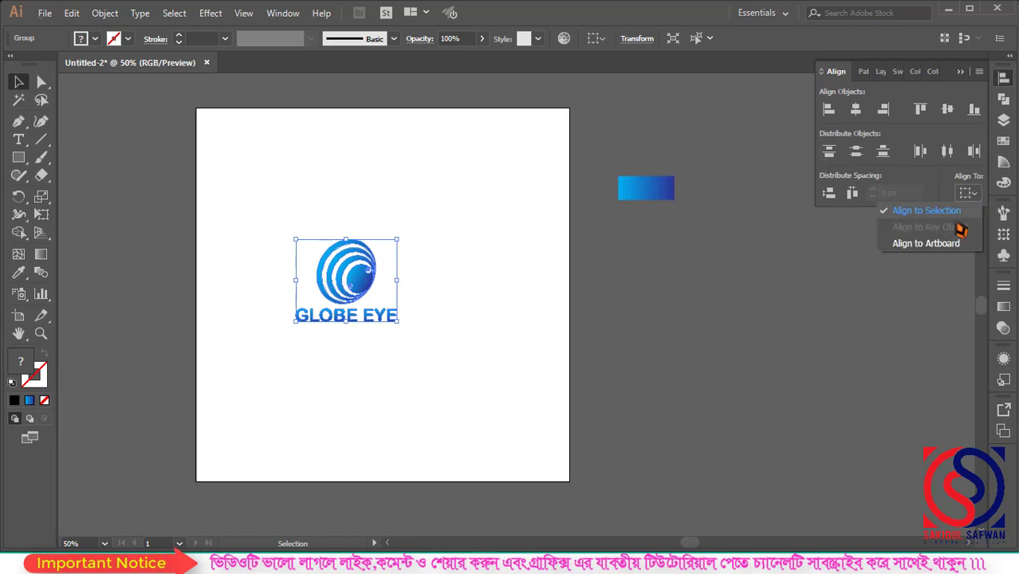
click(937, 247)
click(856, 109)
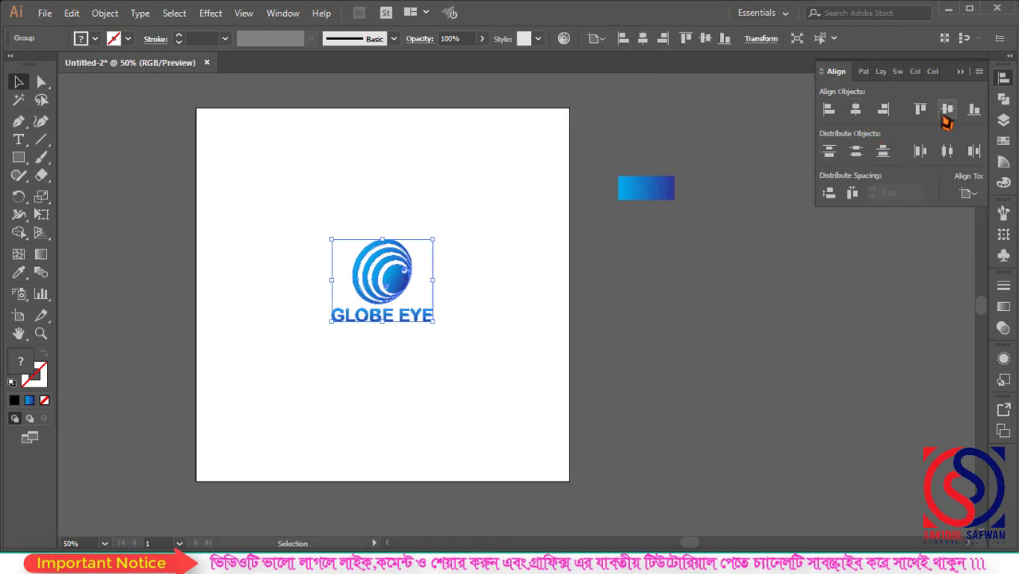
click(948, 109)
Step: Enlarge the grouped logo proportionally from its center to about 472 × 384 px
drag(435, 254, 467, 228)
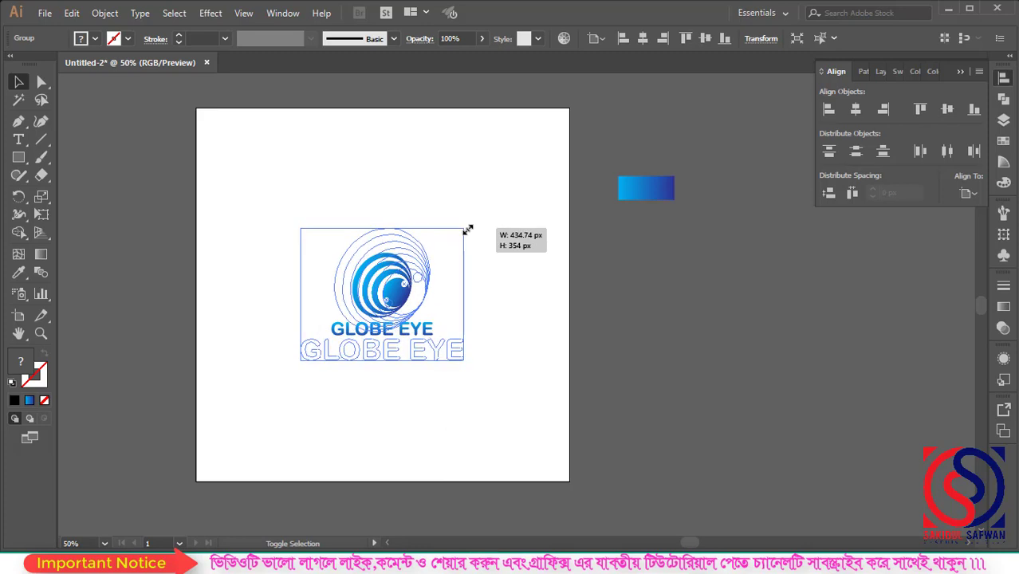
key(ctrl+shift+a)
scroll(398, 311, up, 1)
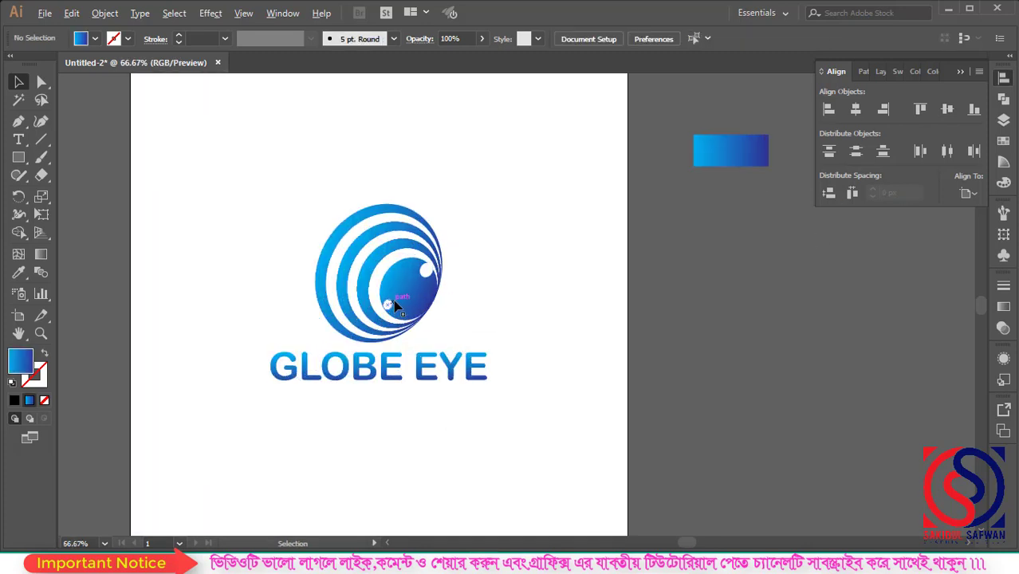
scroll(376, 309, down, 1)
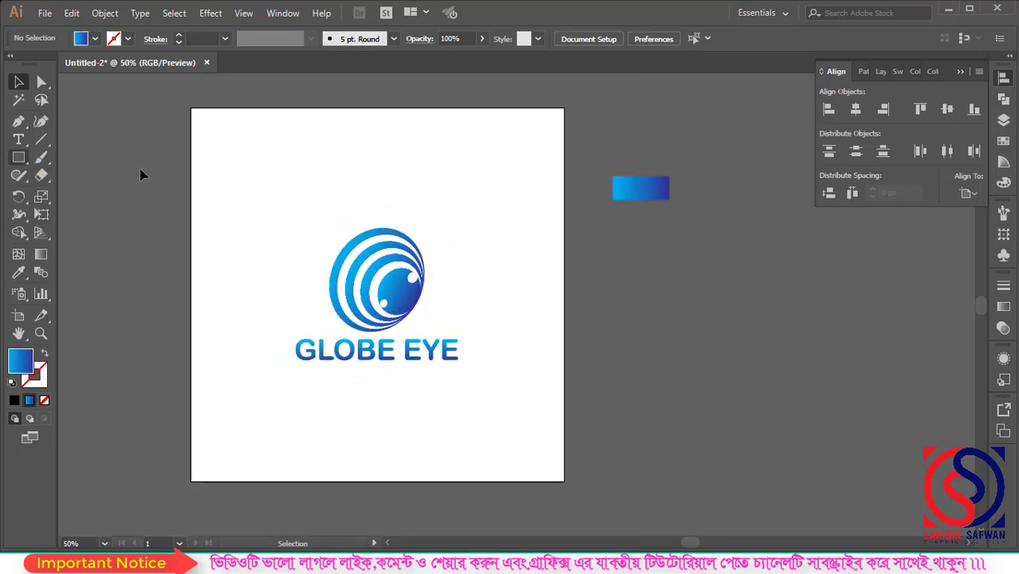
click(399, 283)
mouse_move(459, 229)
mouse_down()
mouse_move(480, 216)
mouse_move(466, 221)
mouse_up()
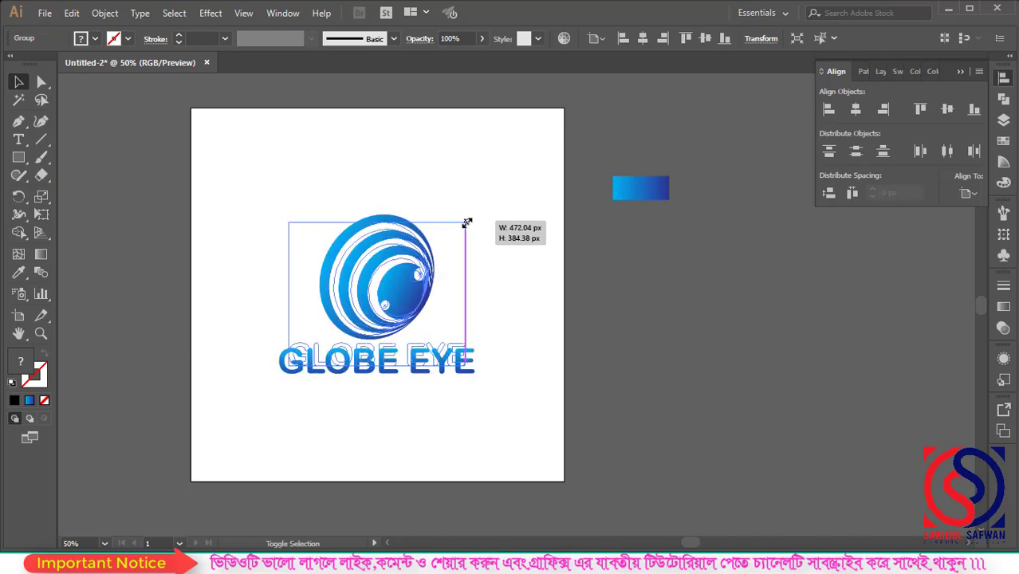
Step: Save the document to the Desktop as an Adobe Illustrator file named "Globe Eye logo design" with Illustrator CC compatibility
click(126, 78)
click(44, 13)
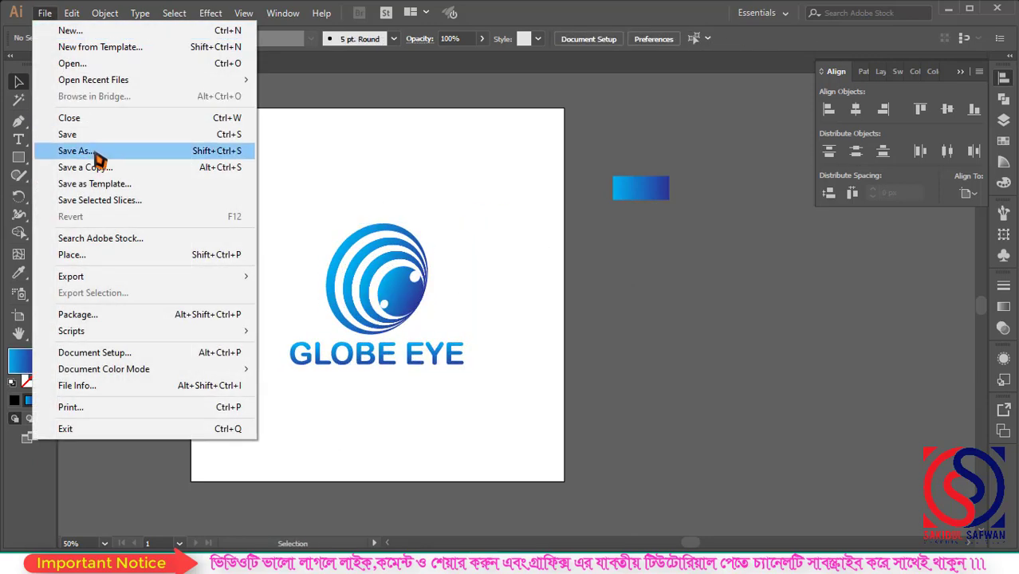
click(54, 132)
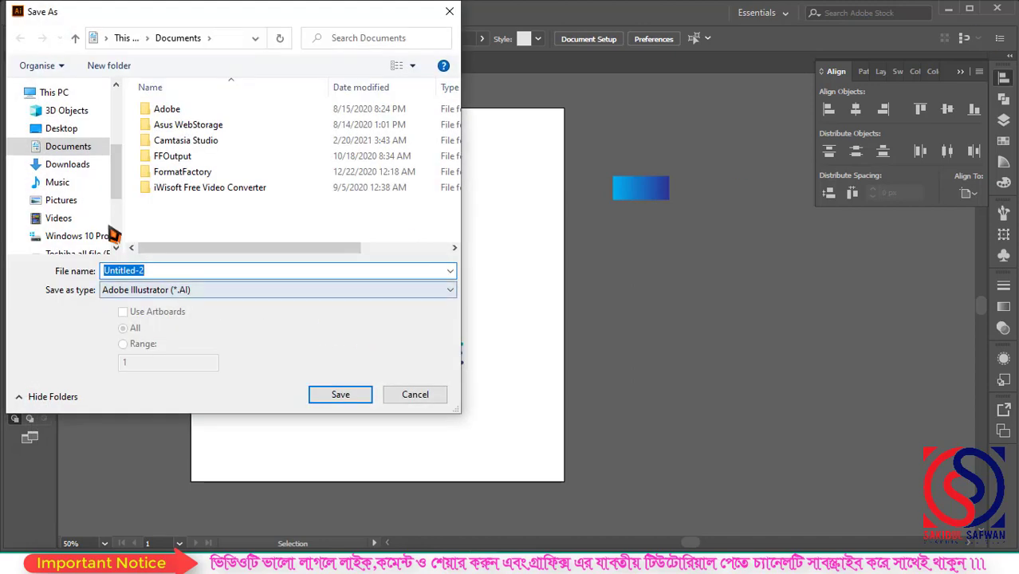
click(64, 129)
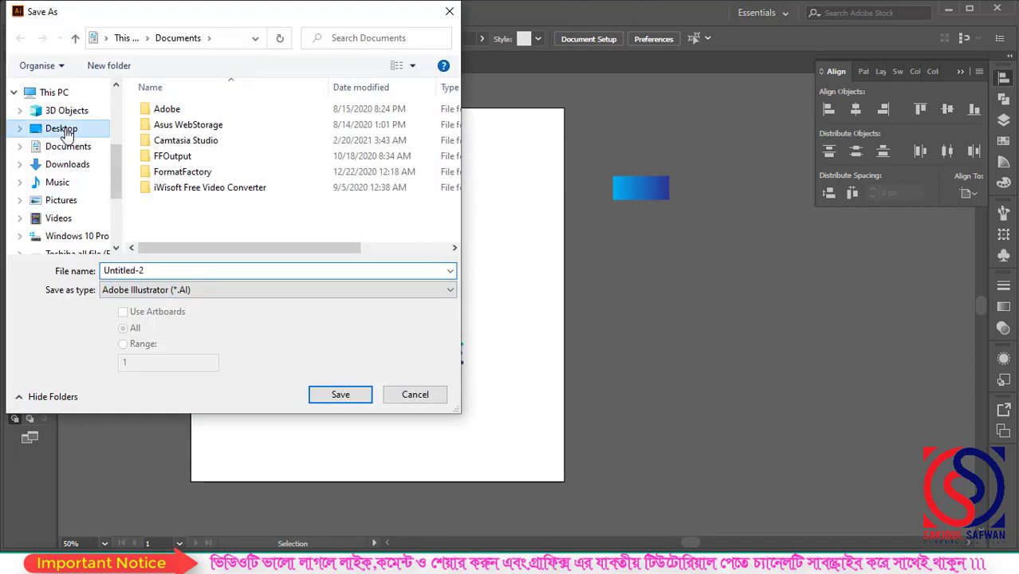
click(167, 270)
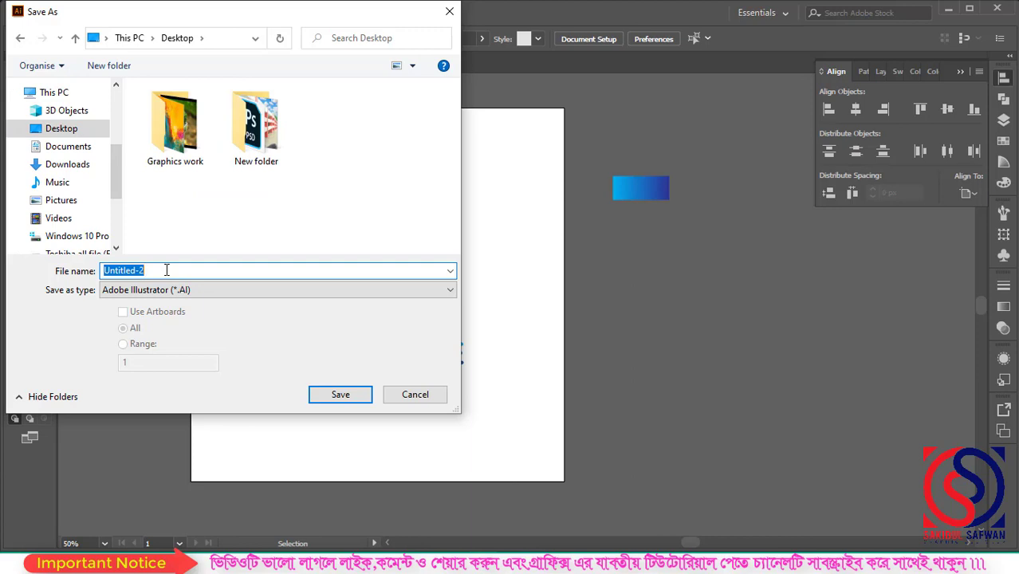
text(g)
key(BackSpace)
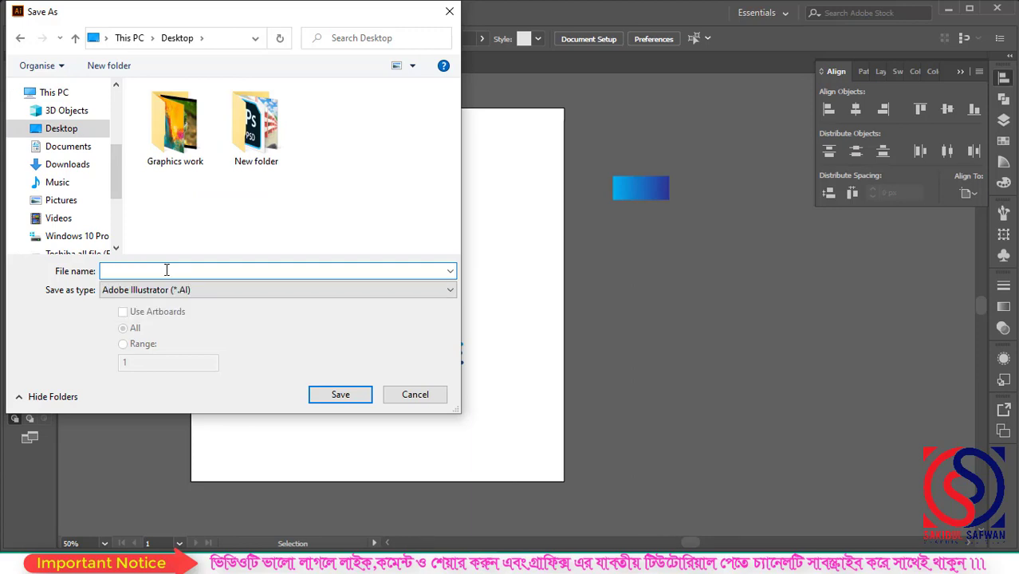
text(Globe Eye logo design)
click(341, 394)
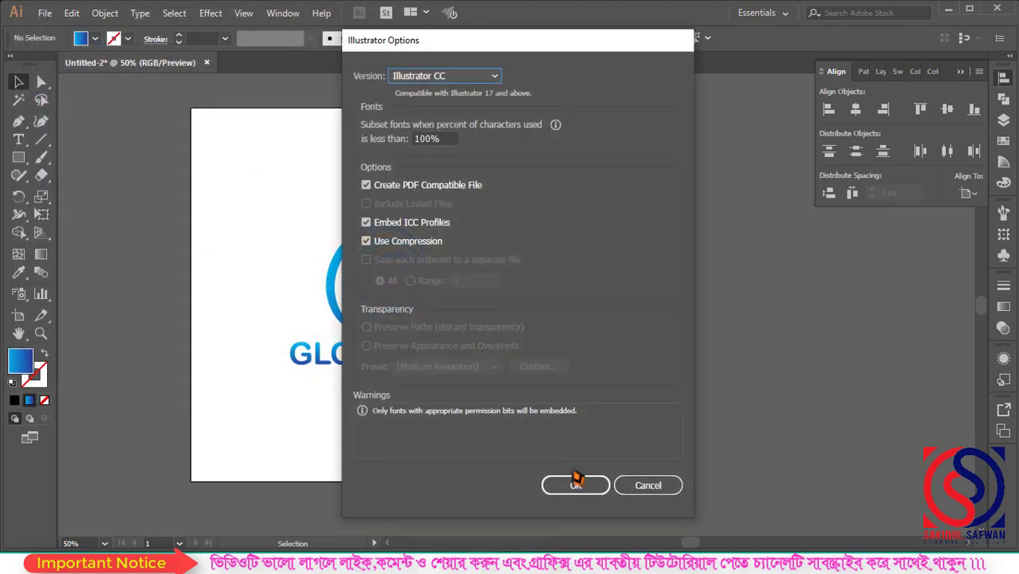
click(576, 483)
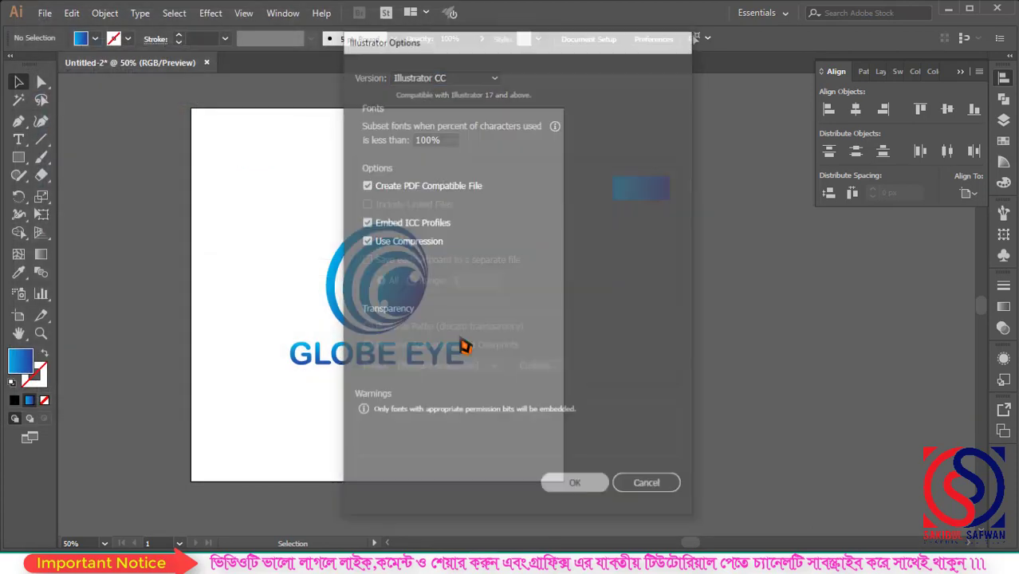
Step: Export the logo to the Desktop as an RGB JPEG using artboards, with maximum quality 10 and High (300 ppi) resolution
click(45, 13)
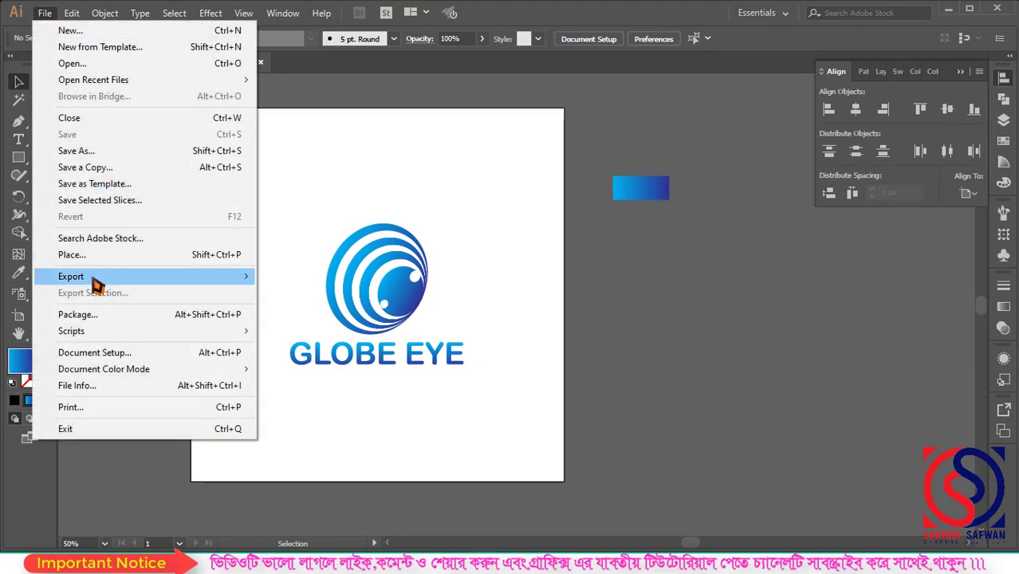
mouse_move(96, 276)
click(360, 294)
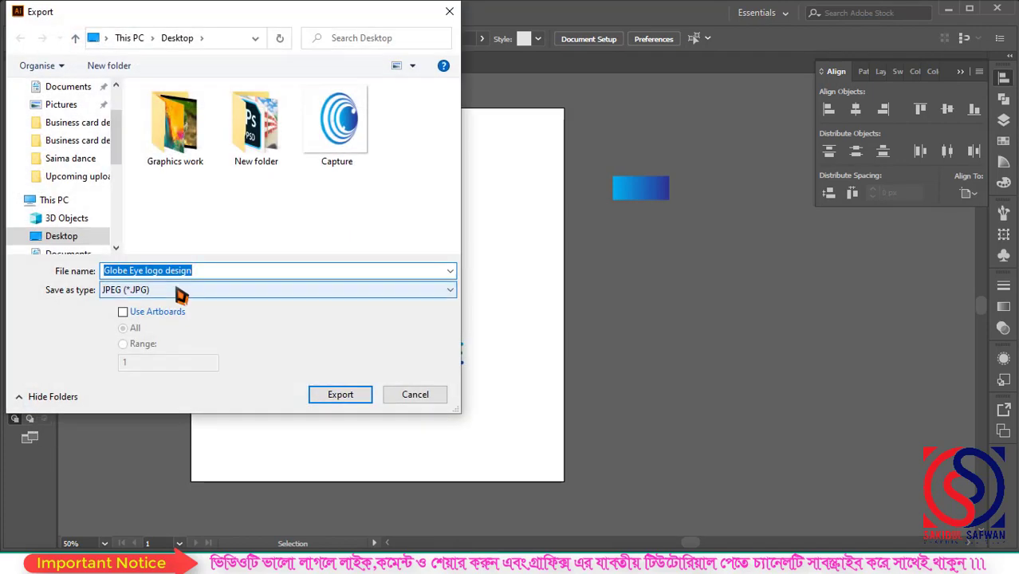
click(182, 289)
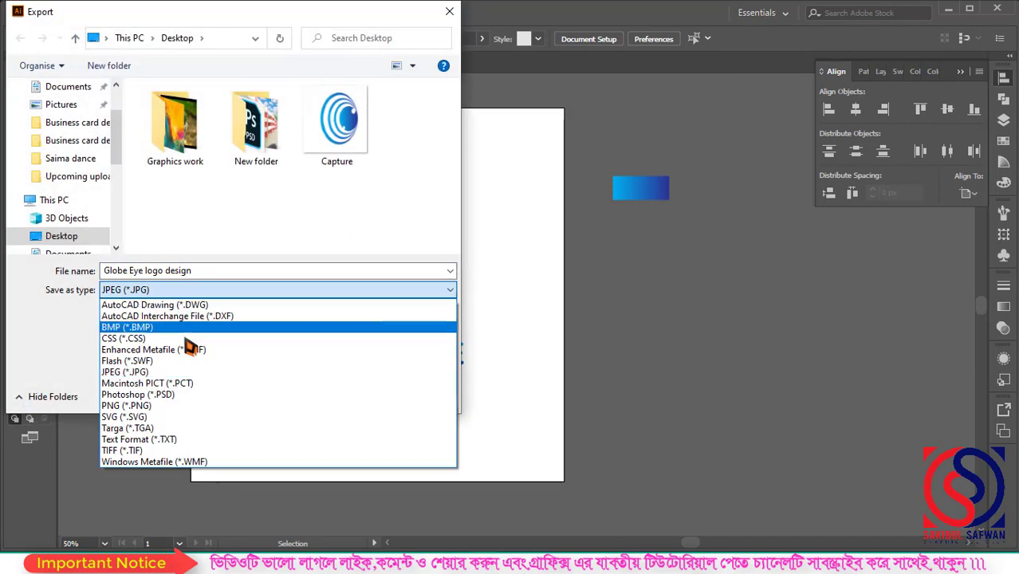
click(147, 373)
click(323, 397)
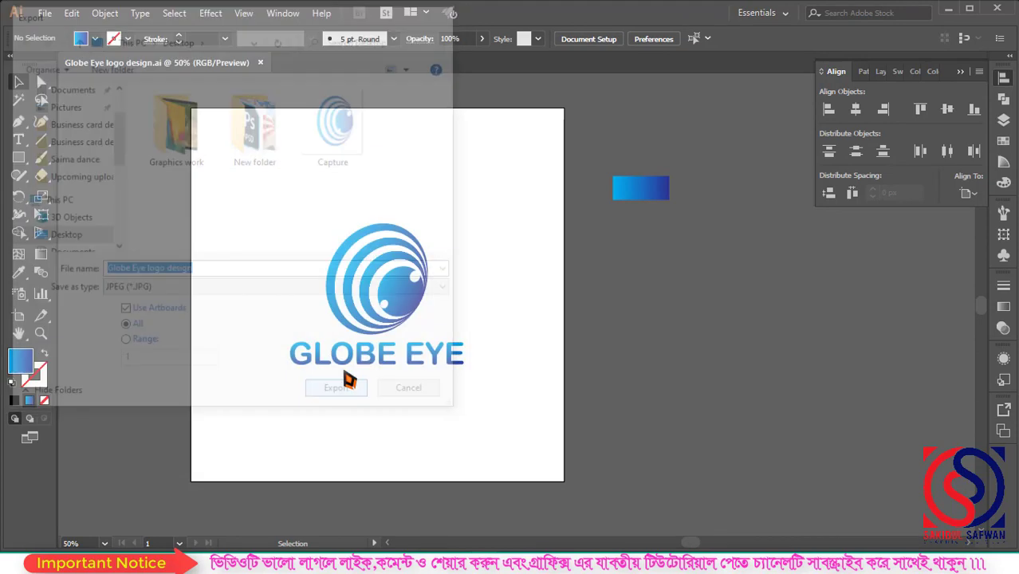
click(546, 318)
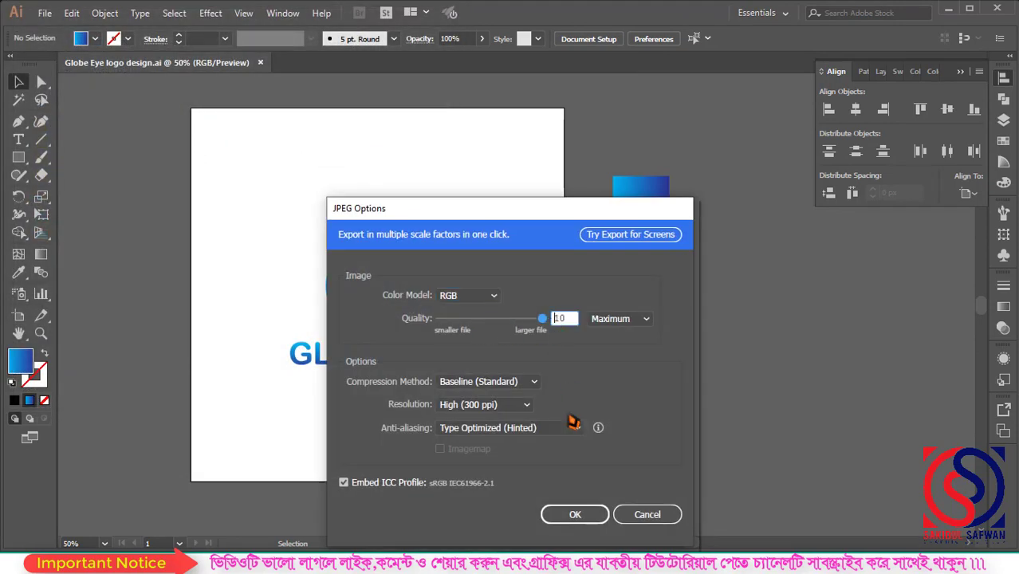
click(575, 515)
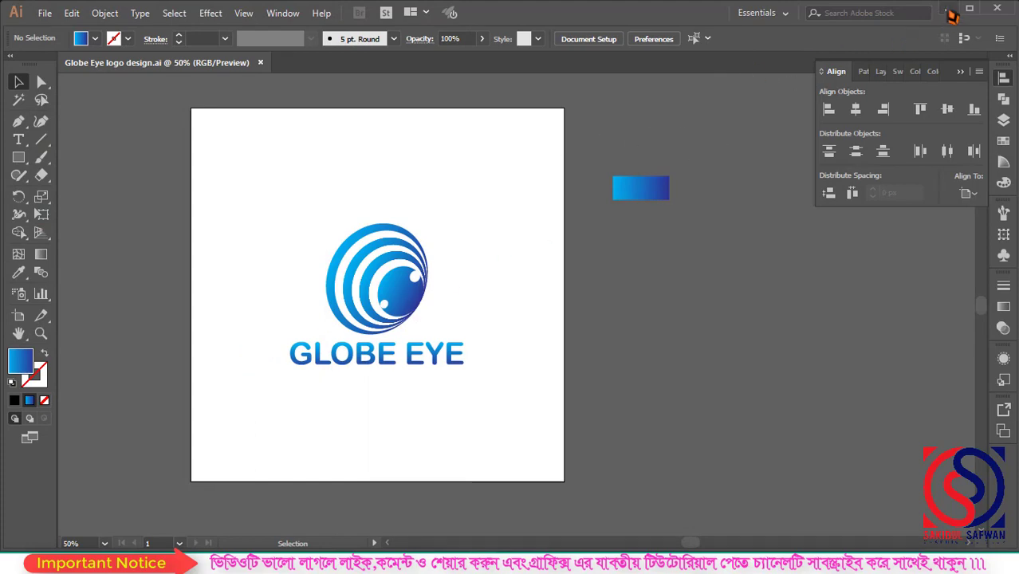
Step: Switch to the desktop and open the exported "Globe Eye logo design-01" image to inspect the logo up close
click(949, 10)
right_click(512, 120)
click(518, 119)
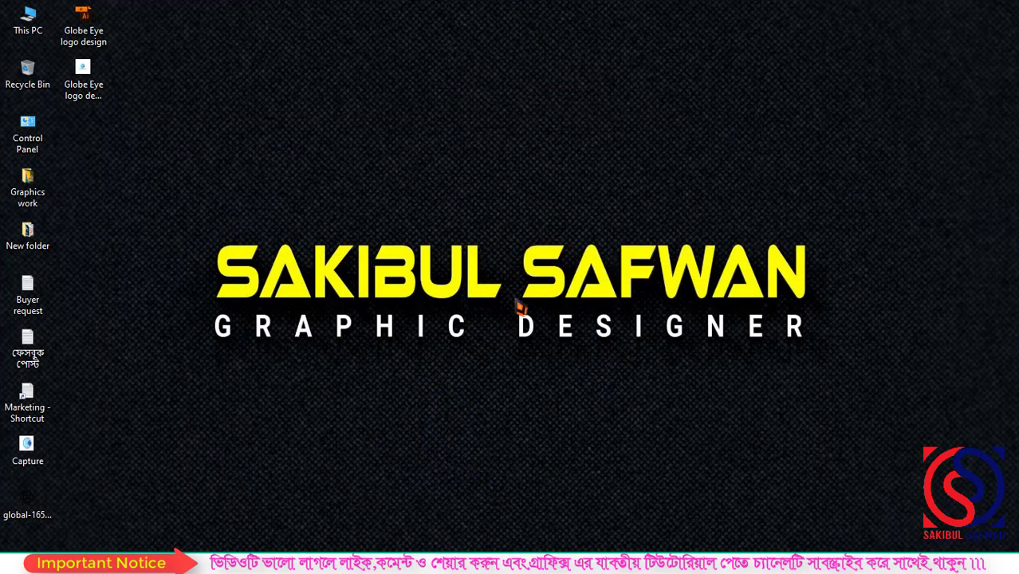
double_click(84, 80)
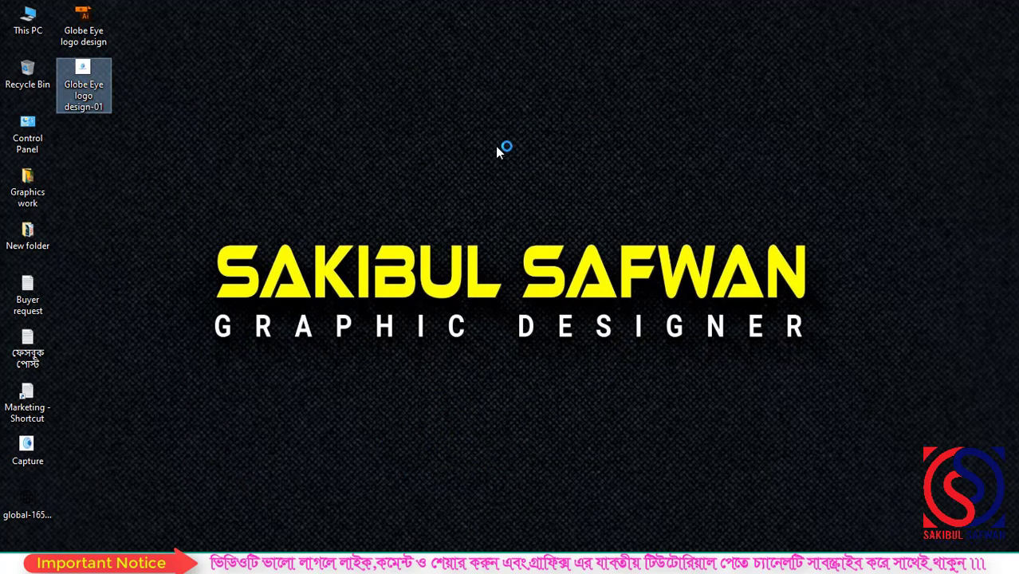
scroll(559, 263, up, 5)
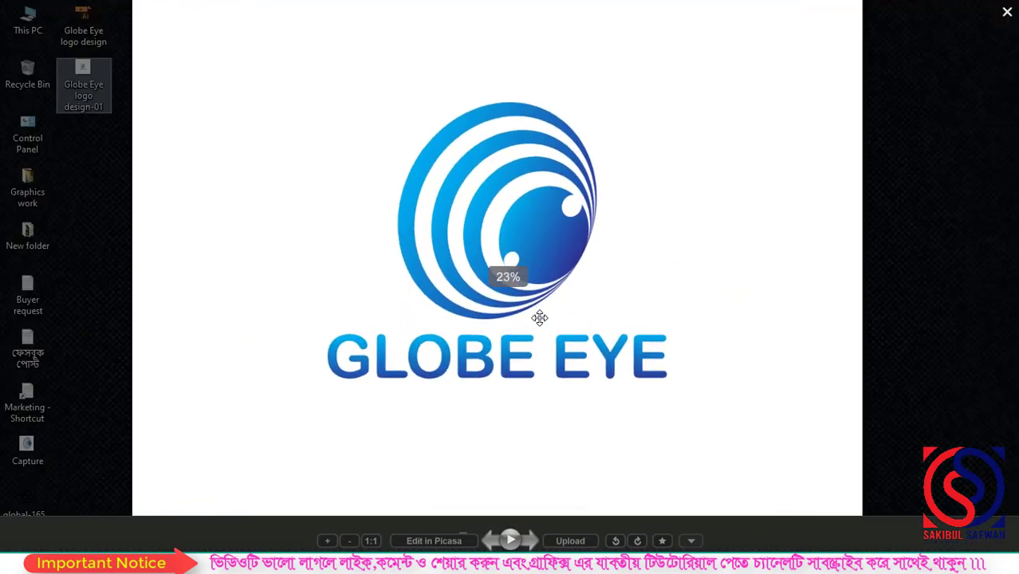